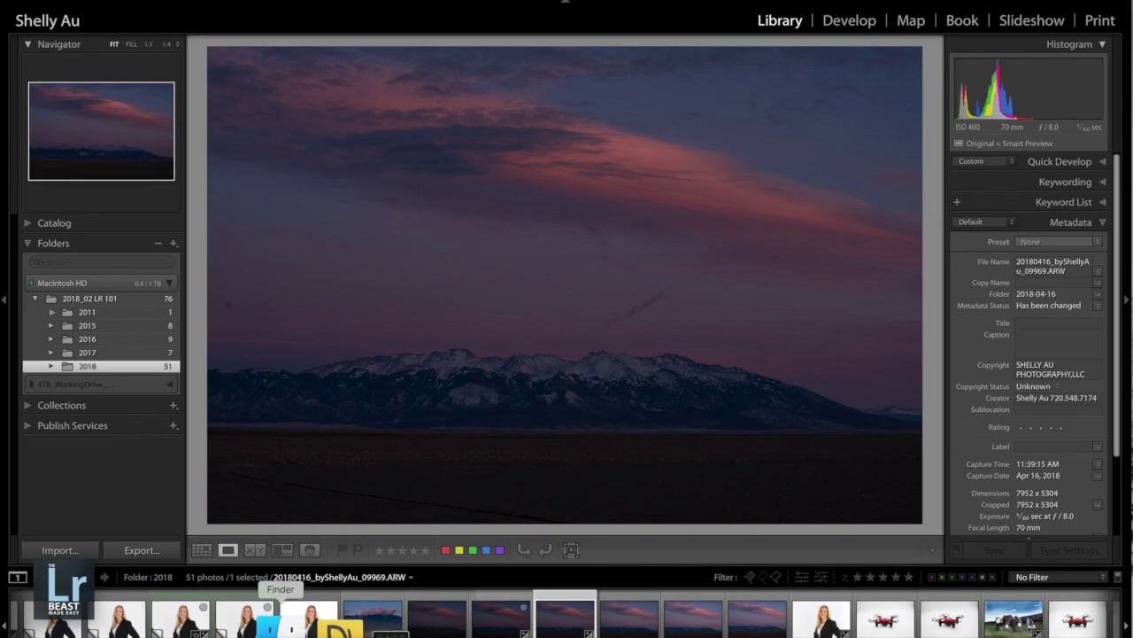
Open a Finder window on Macintosh HD and review the Sidebar settings in Finder Preferences.
click(283, 629)
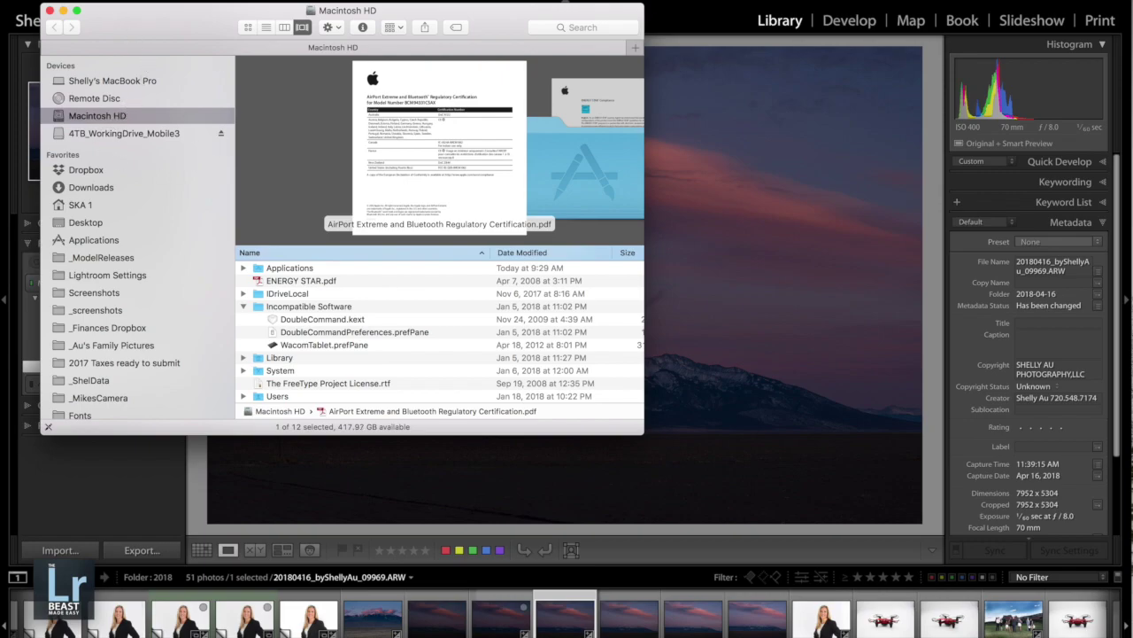
click(49, 1)
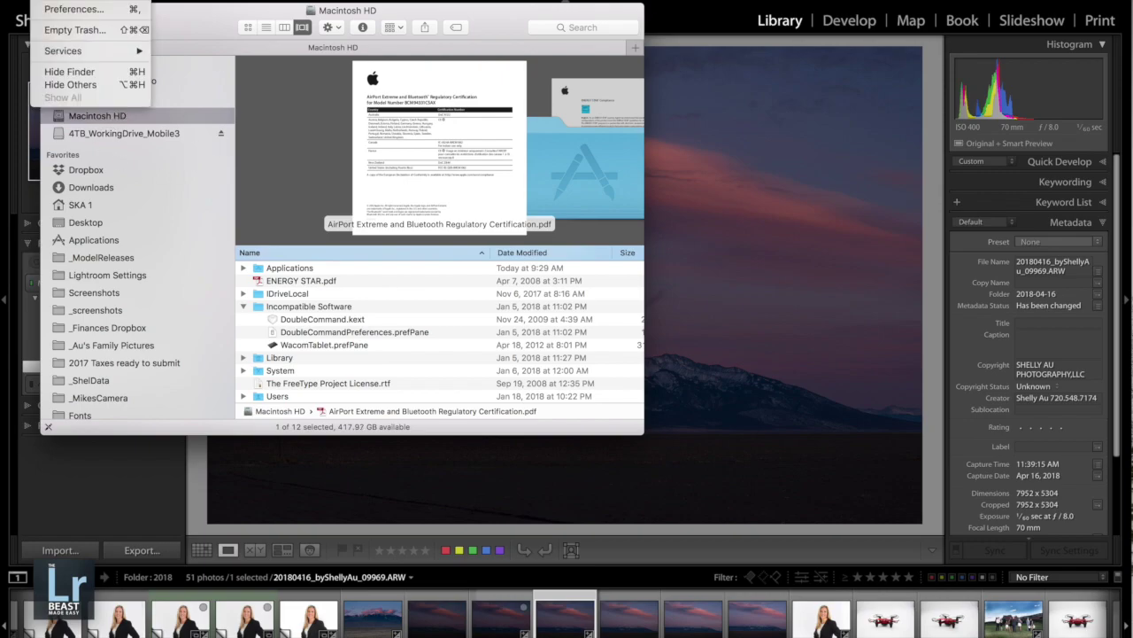
click(62, 5)
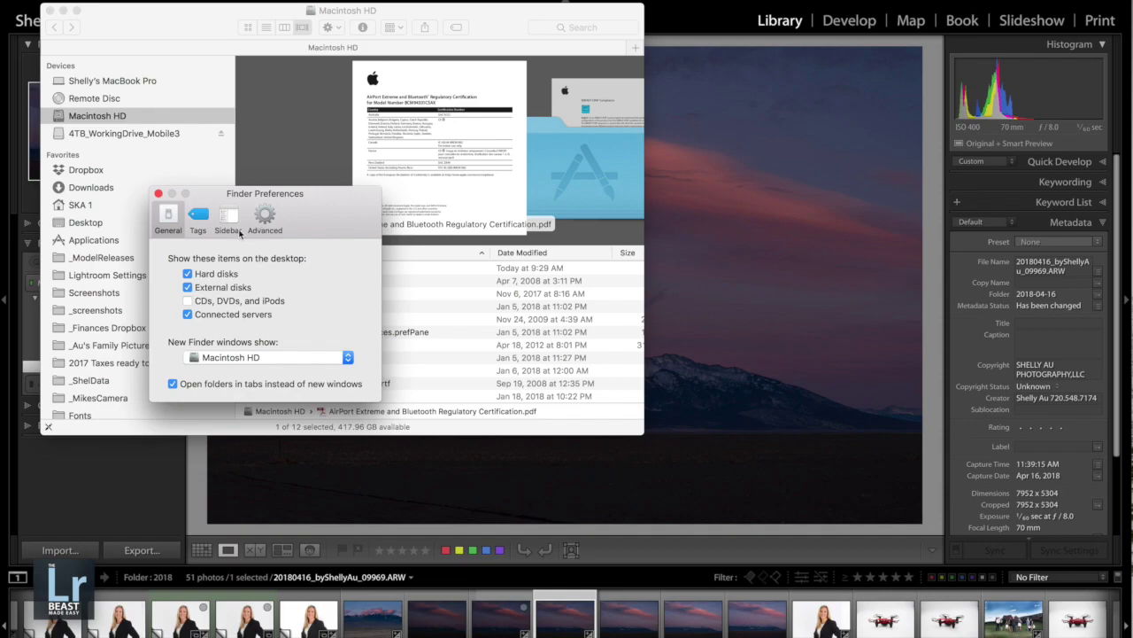
click(227, 221)
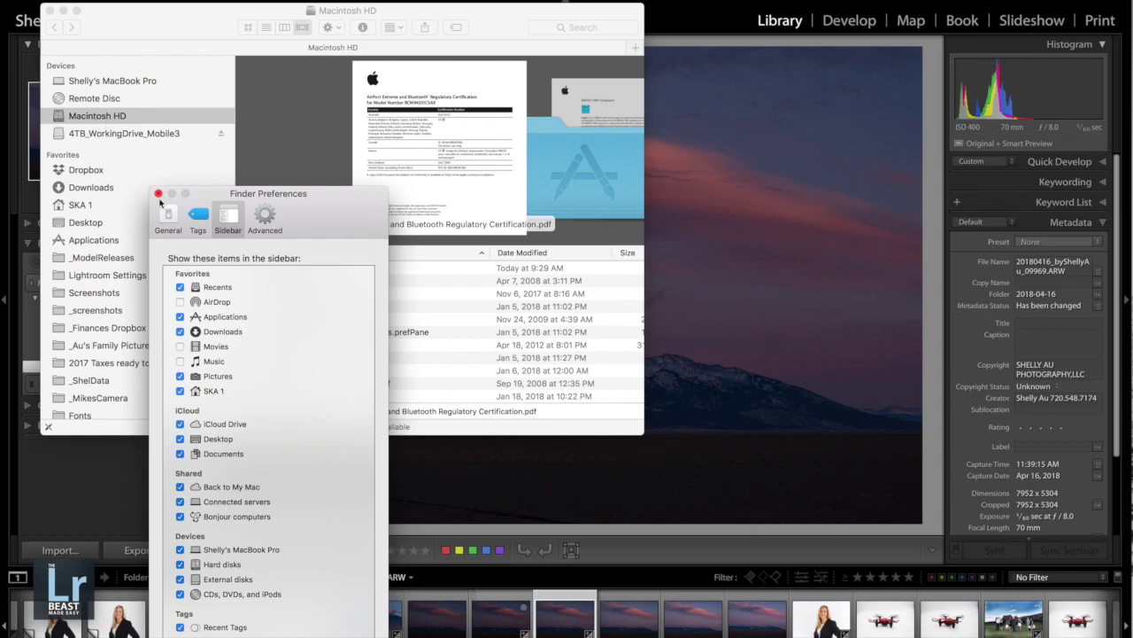
click(159, 193)
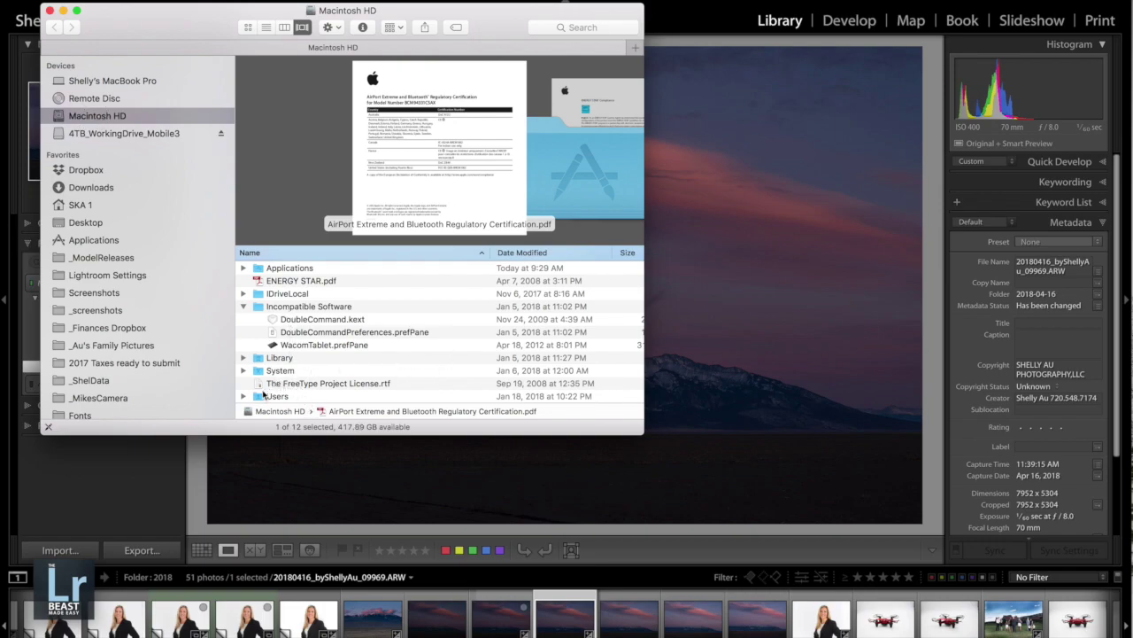
Expand the Users folder and the user's home folder in Finder's list view.
scroll(268, 401, down, 1)
scroll(271, 404, up, 1)
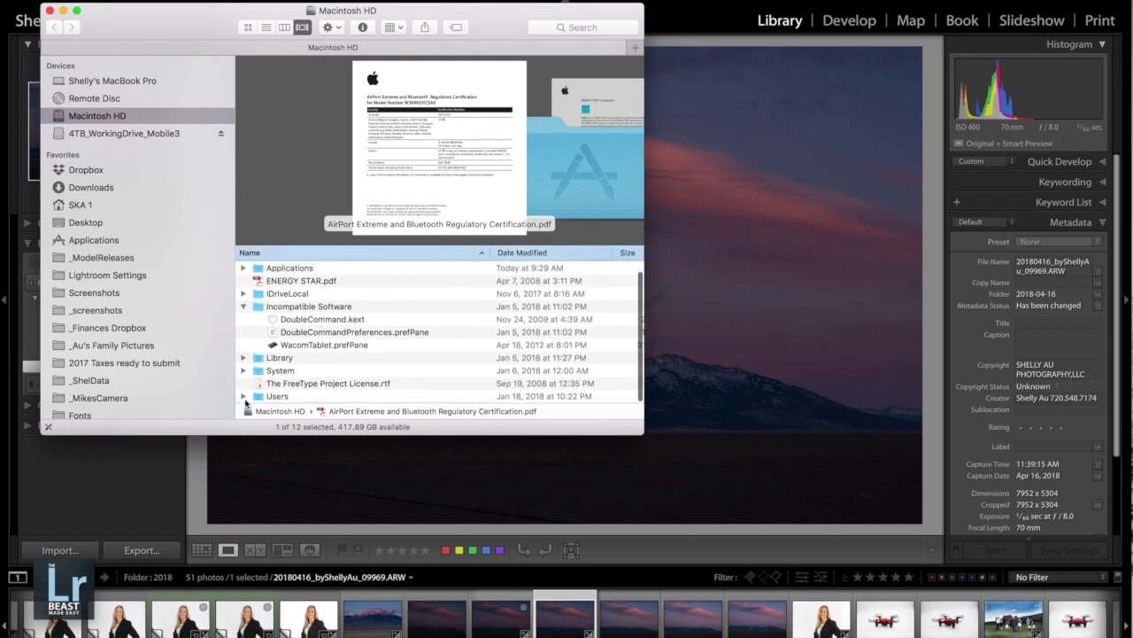
click(244, 396)
scroll(314, 390, down, 3)
click(256, 346)
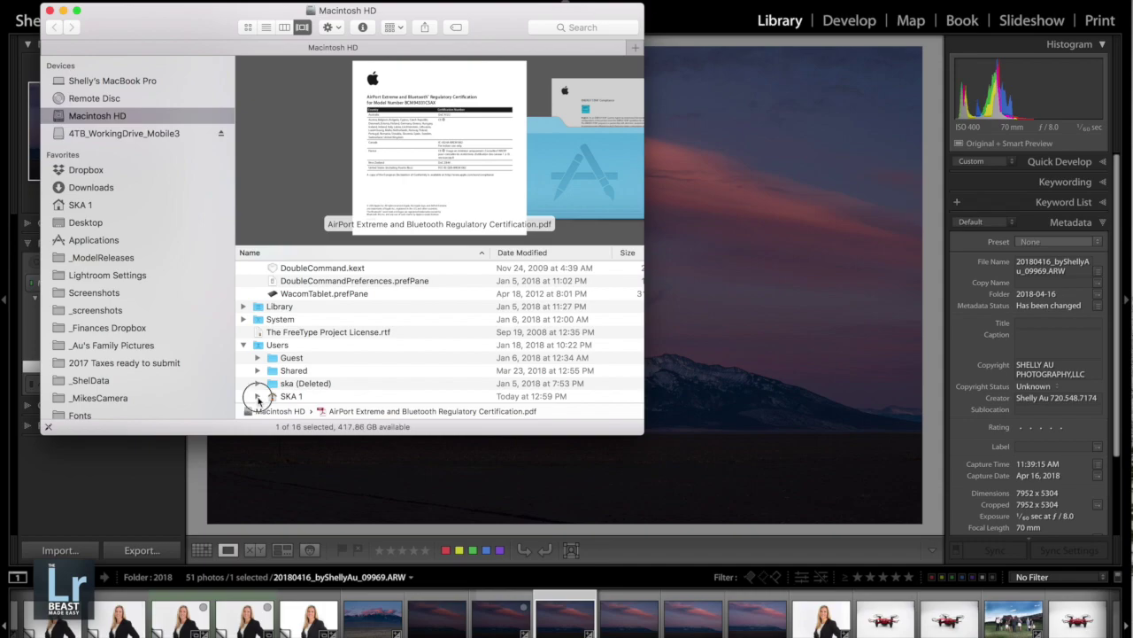
click(258, 396)
Expand Pictures and select Photos Library.photoslibrary.
scroll(289, 390, down, 3)
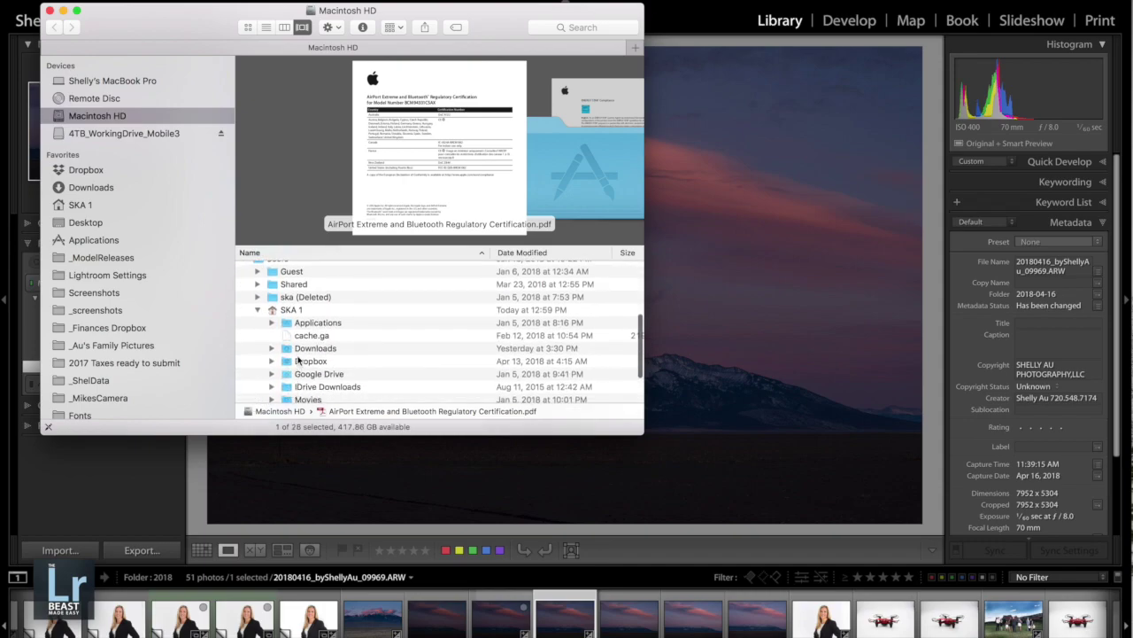
scroll(301, 363, down, 3)
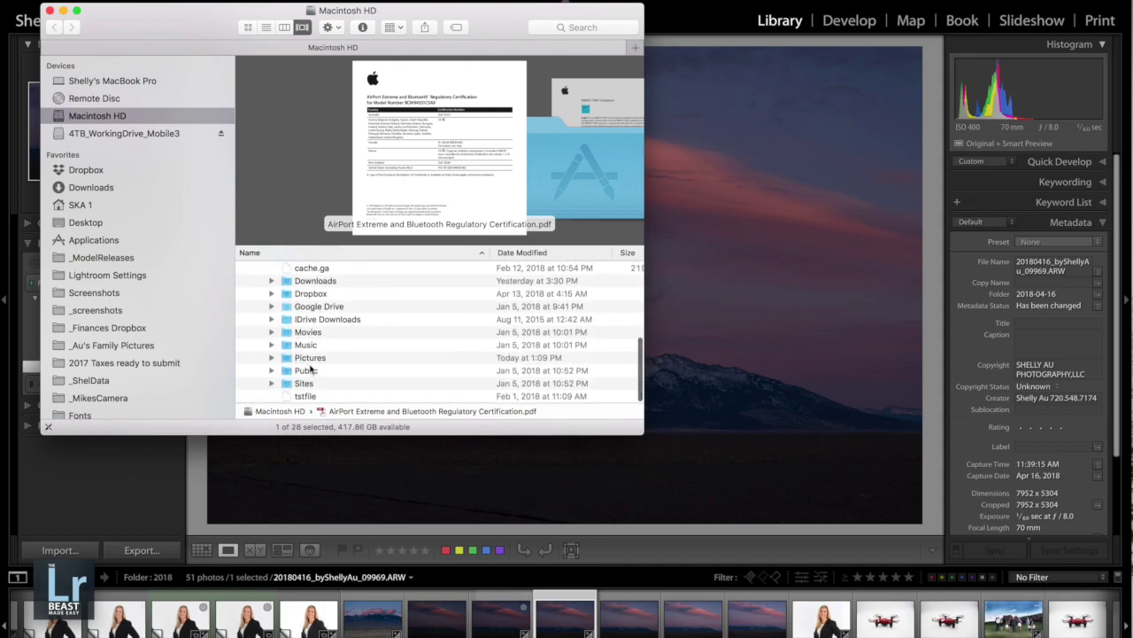
scroll(274, 363, right, 1)
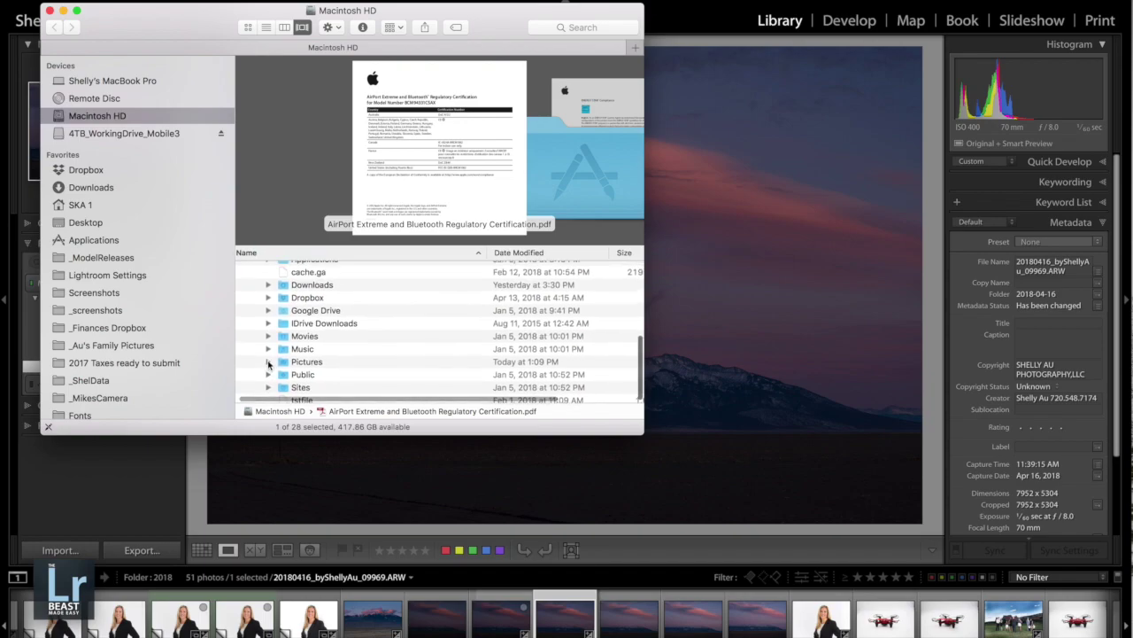
click(269, 363)
scroll(328, 372, down, 5)
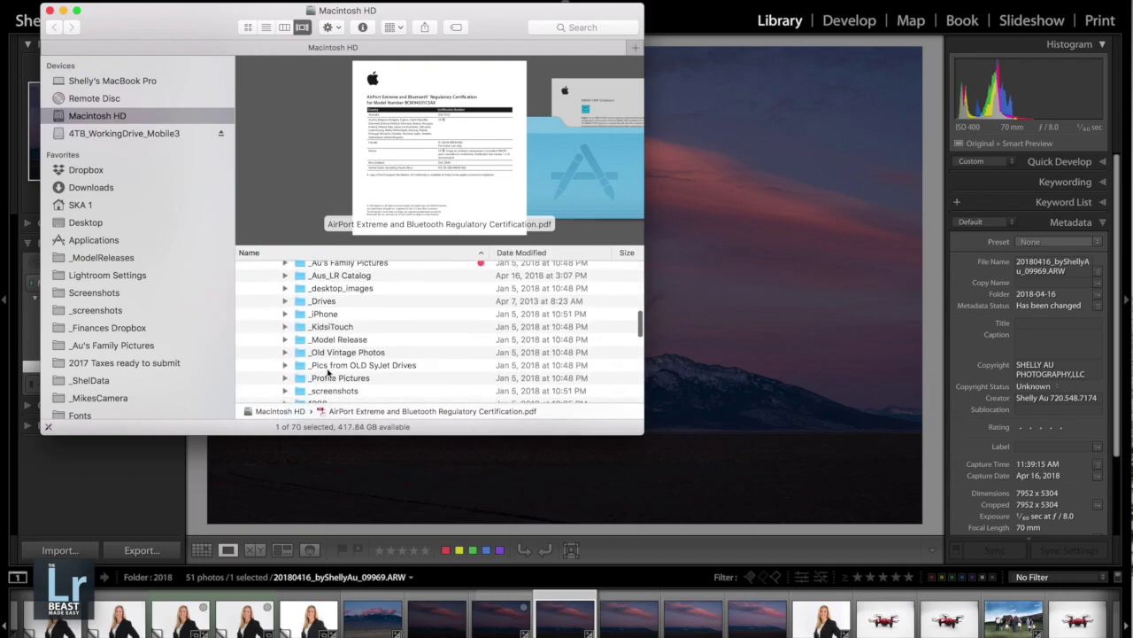
scroll(327, 372, down, 10)
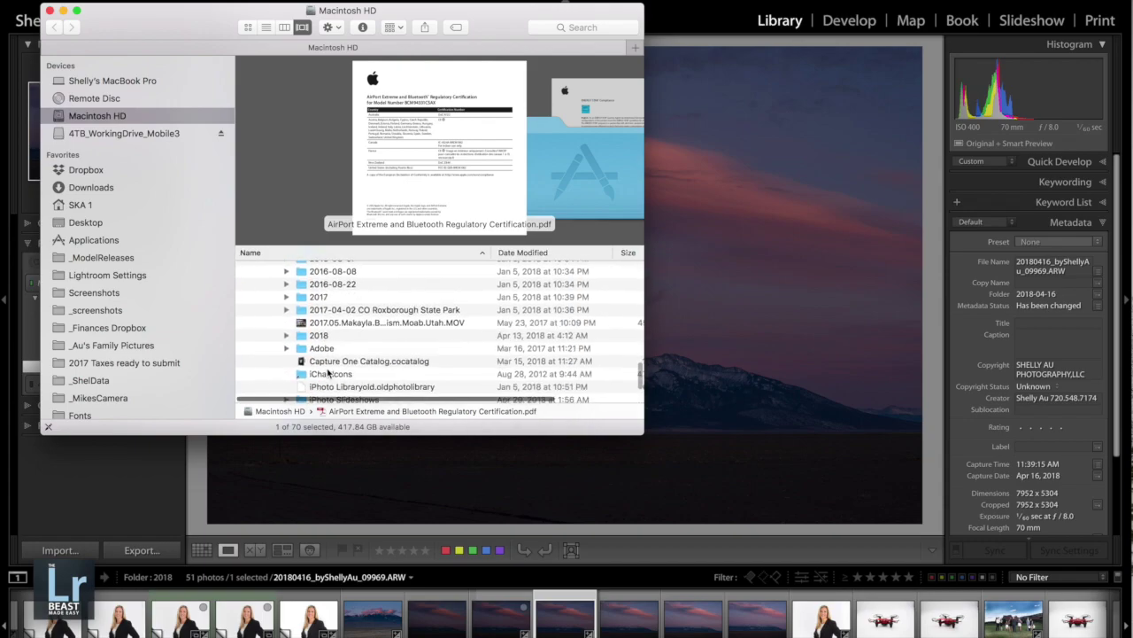
scroll(327, 372, down, 5)
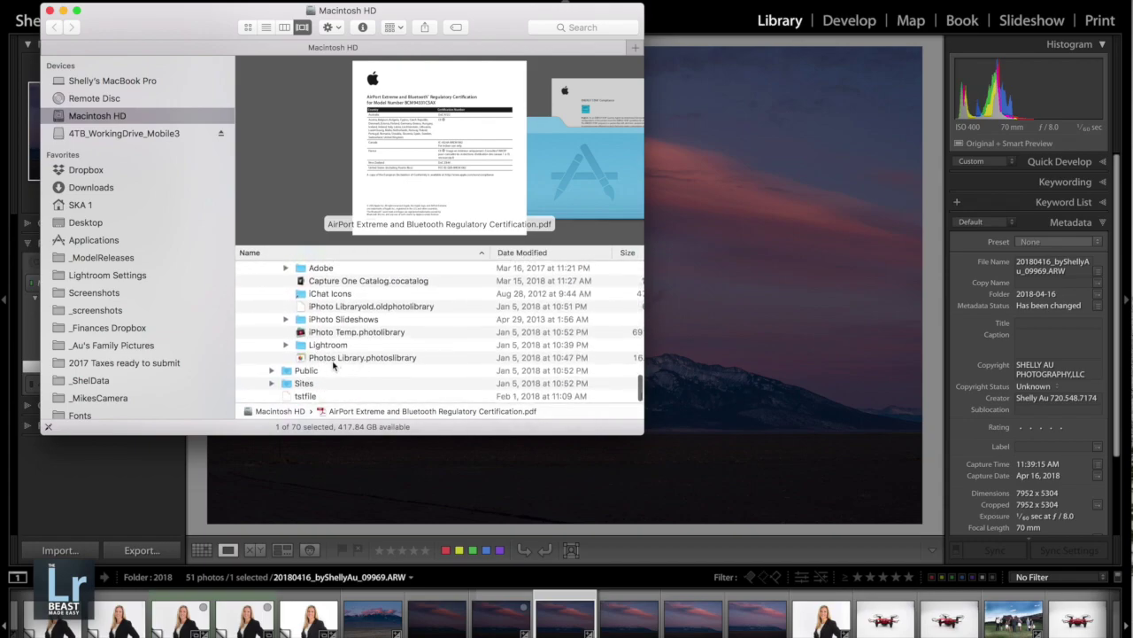
click(335, 358)
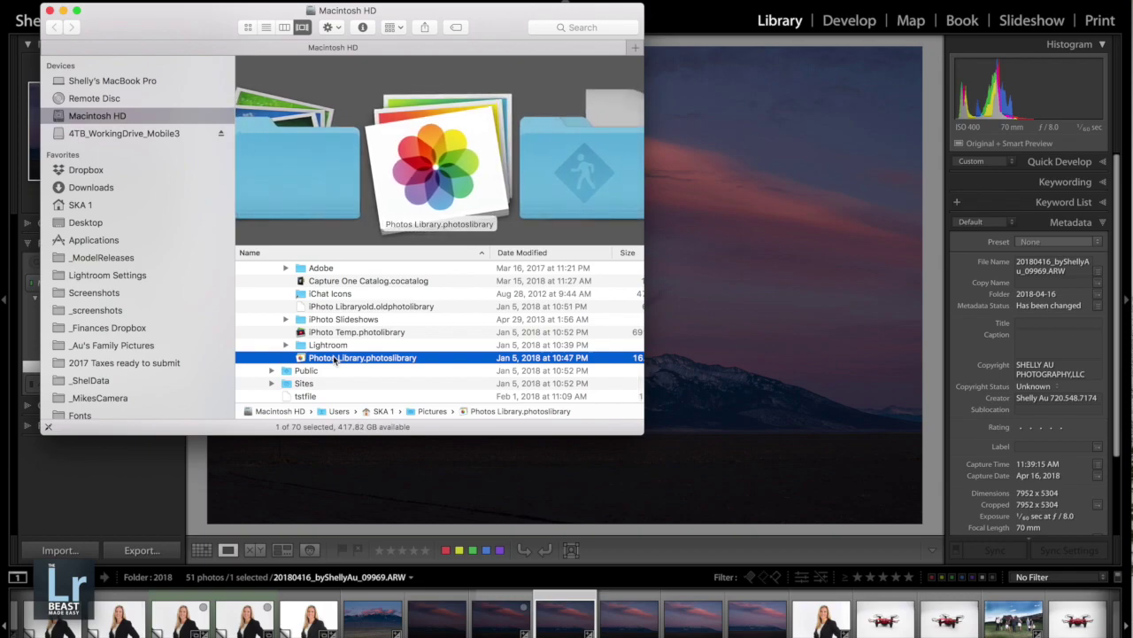
Make an alias of Photos Library.photoslibrary with its default name, then return to Lightroom.
right_click(333, 359)
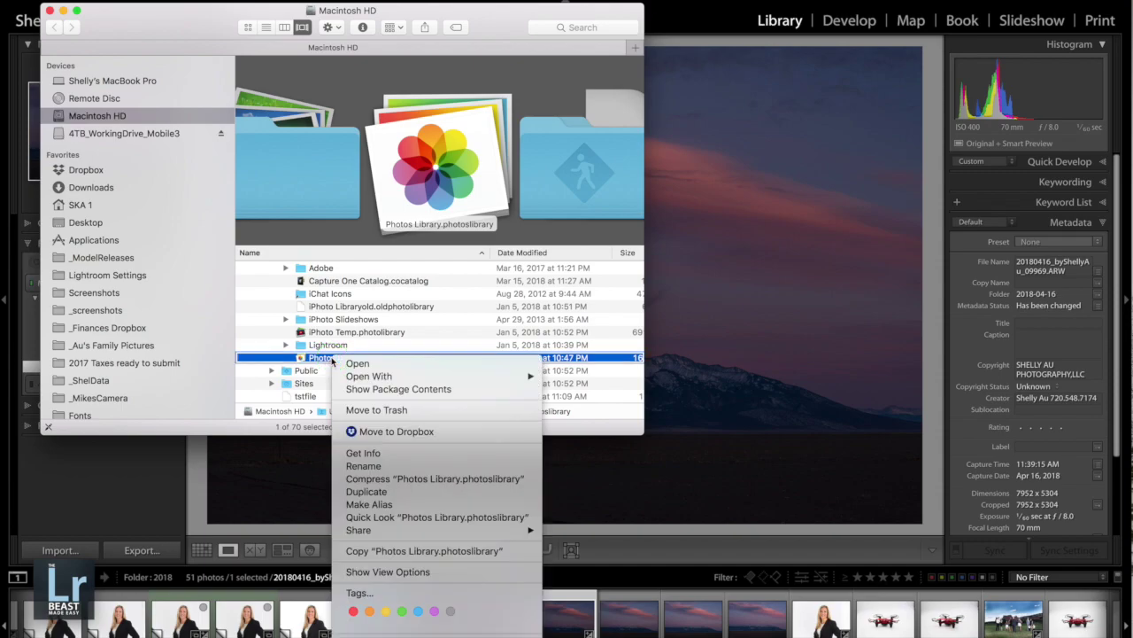
click(369, 503)
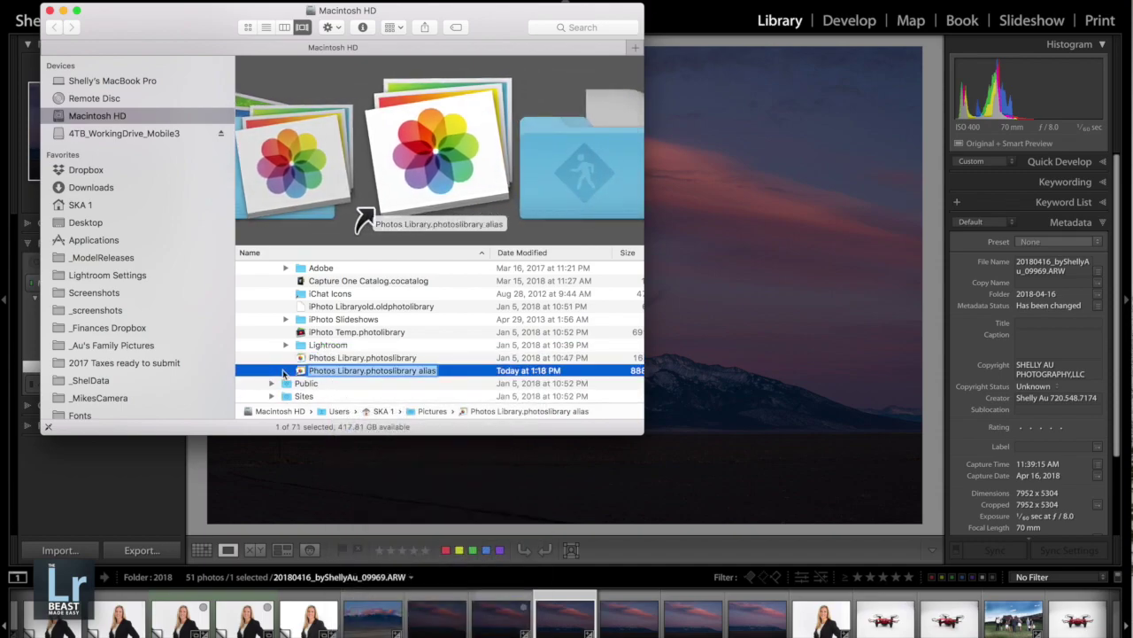
click(301, 375)
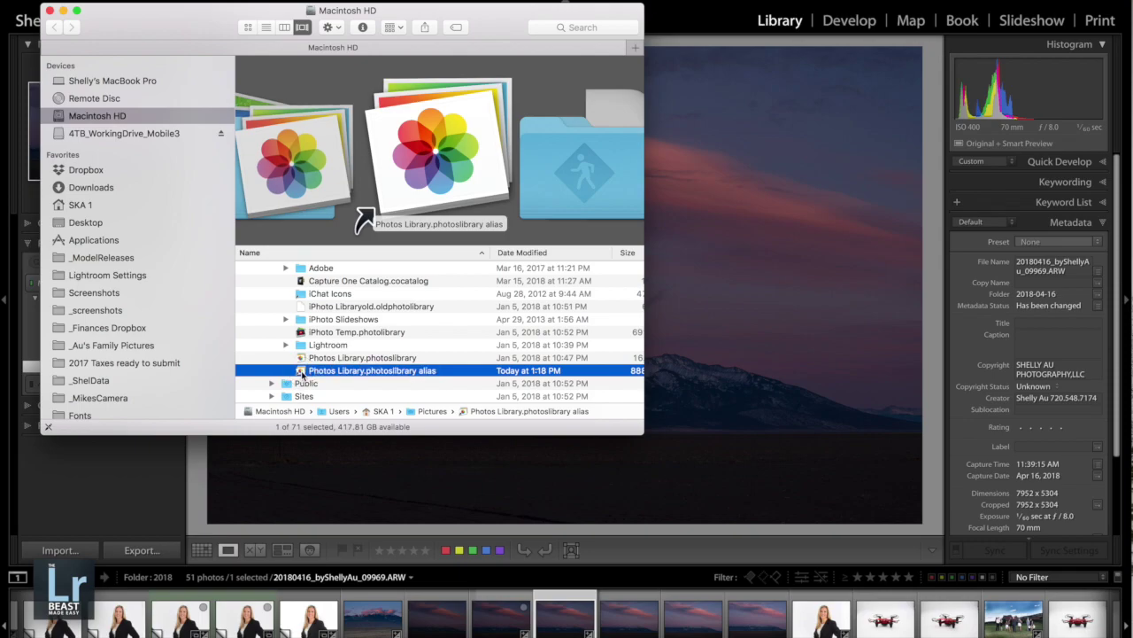
scroll(559, 363, right, 3)
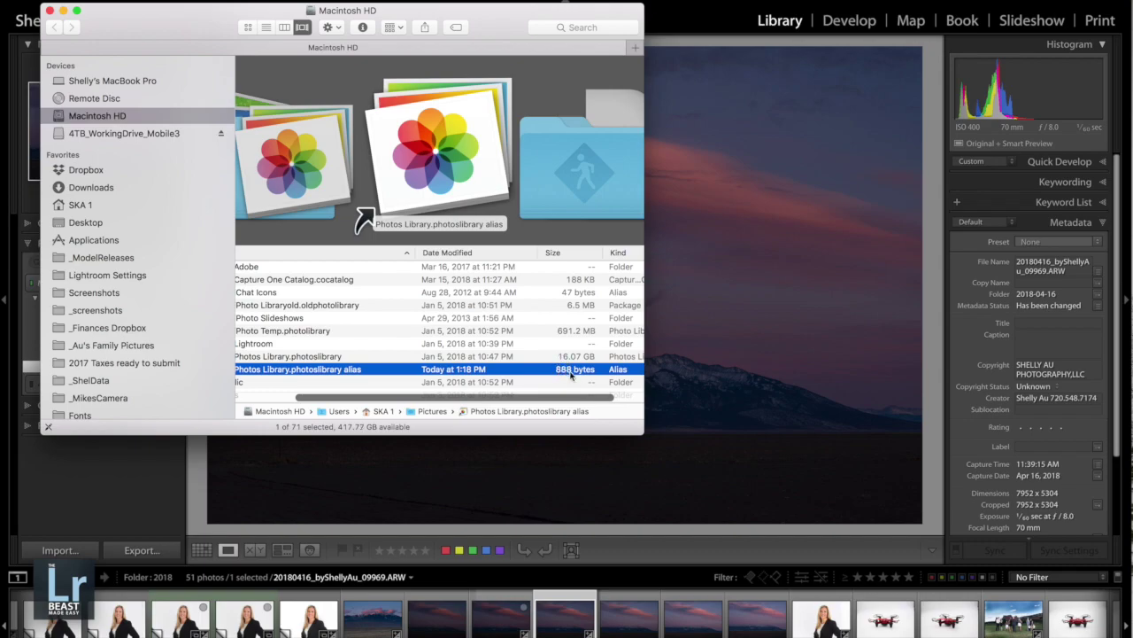
scroll(567, 372, left, 3)
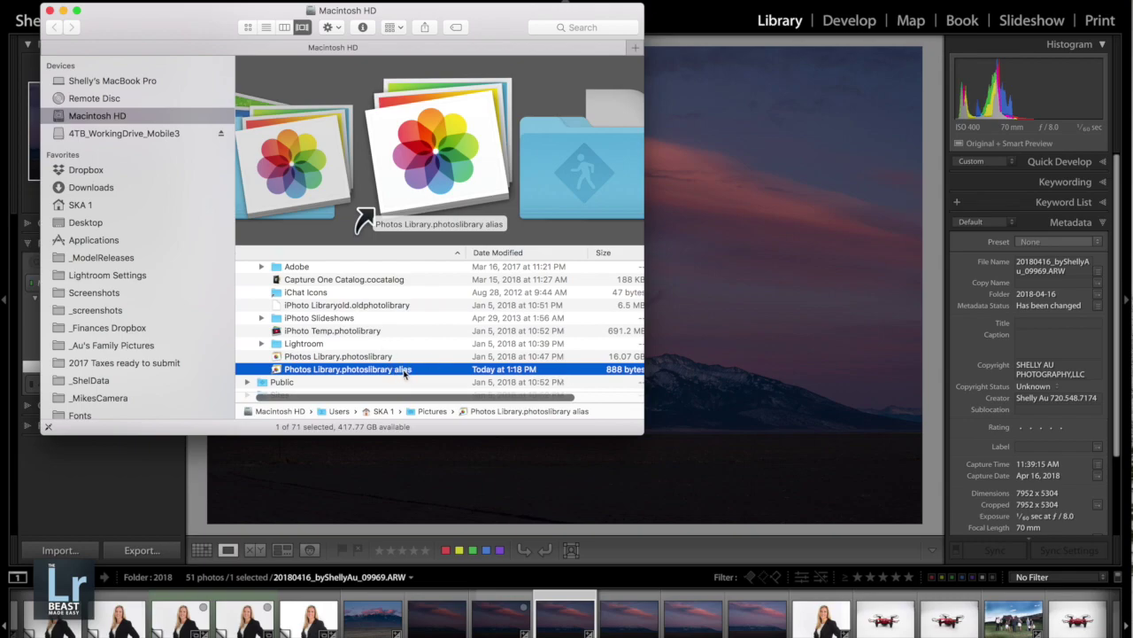
click(142, 481)
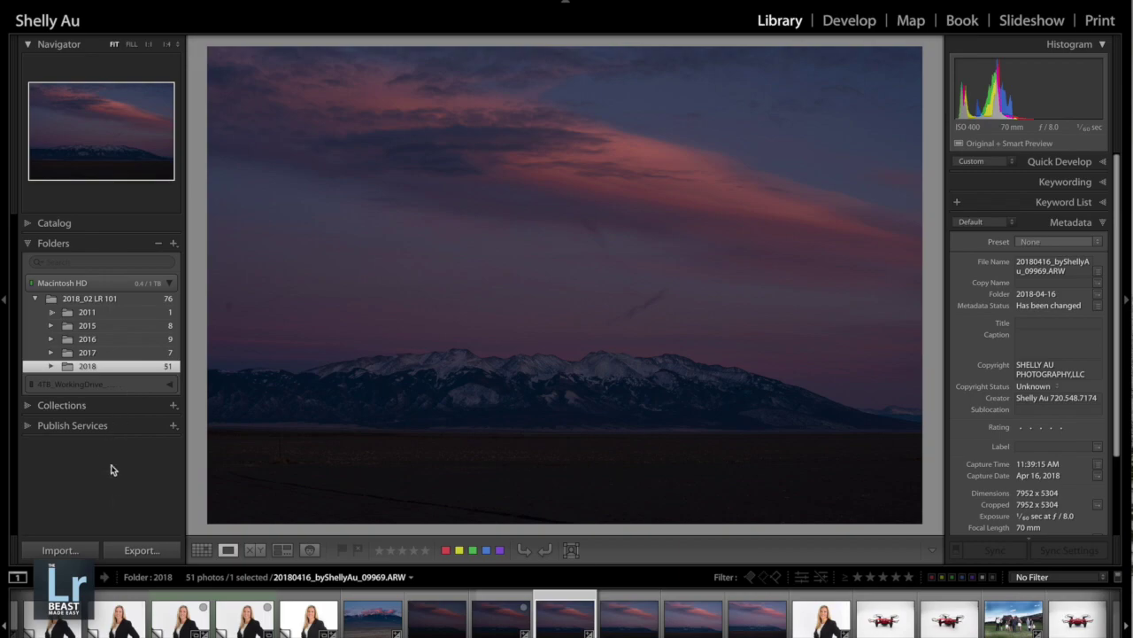
Reopen Lightroom's Import dialog after cancelling once, and collapse the home folder in the Source list.
click(59, 550)
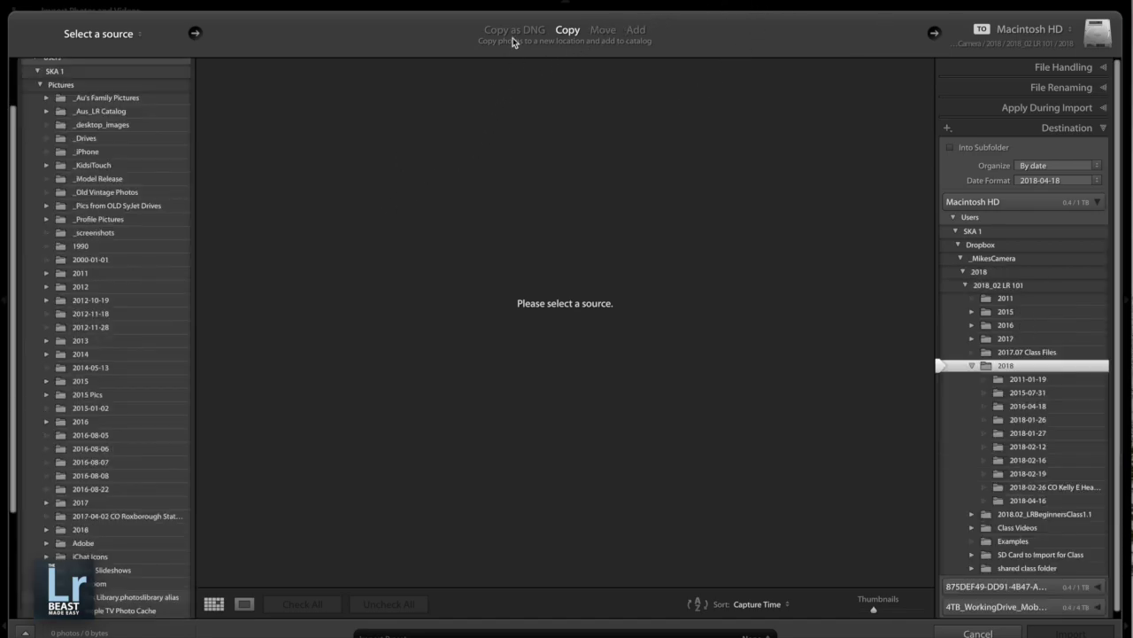
click(977, 632)
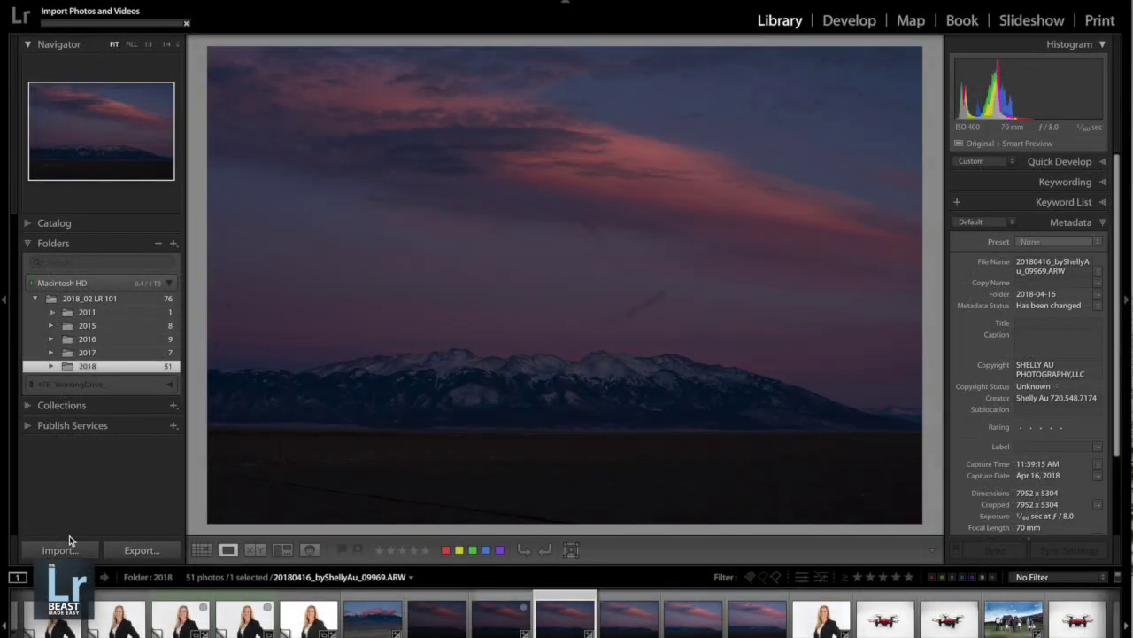
click(60, 550)
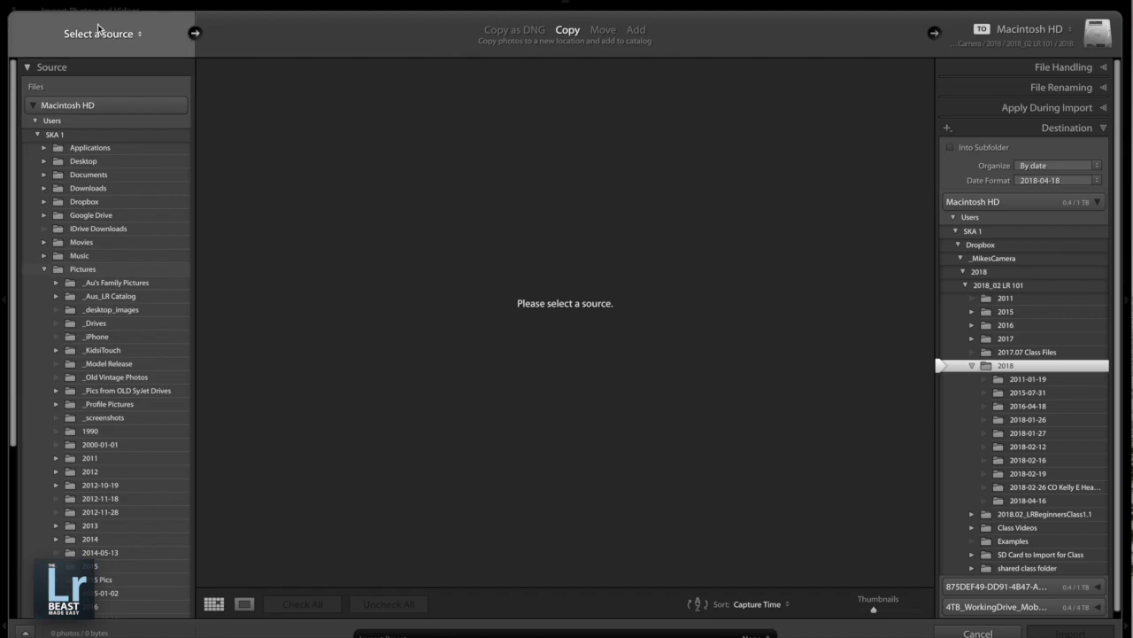
click(38, 135)
Expand Macintosh HD > Users > home > Pictures and pick Photos Library.photoslibrary as the import source.
click(34, 105)
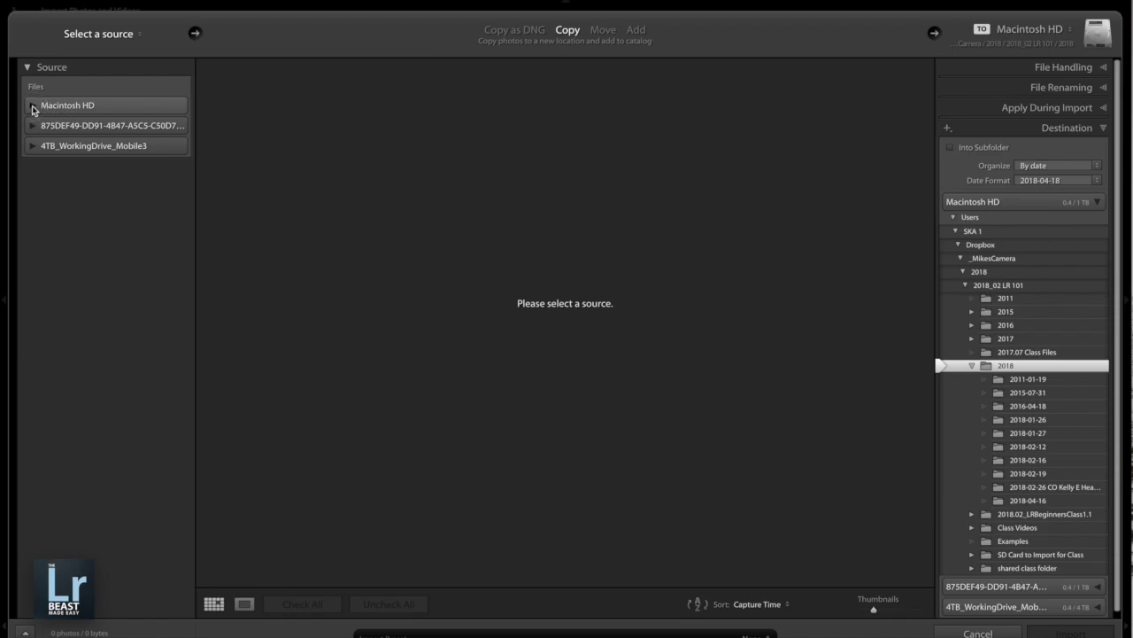
click(34, 108)
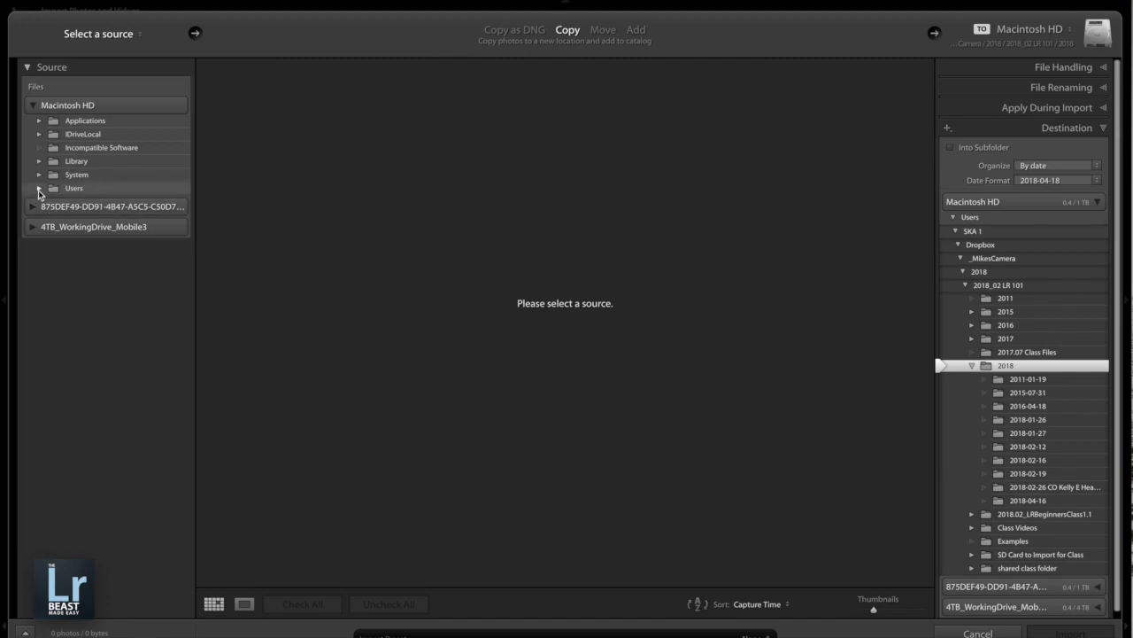
click(39, 189)
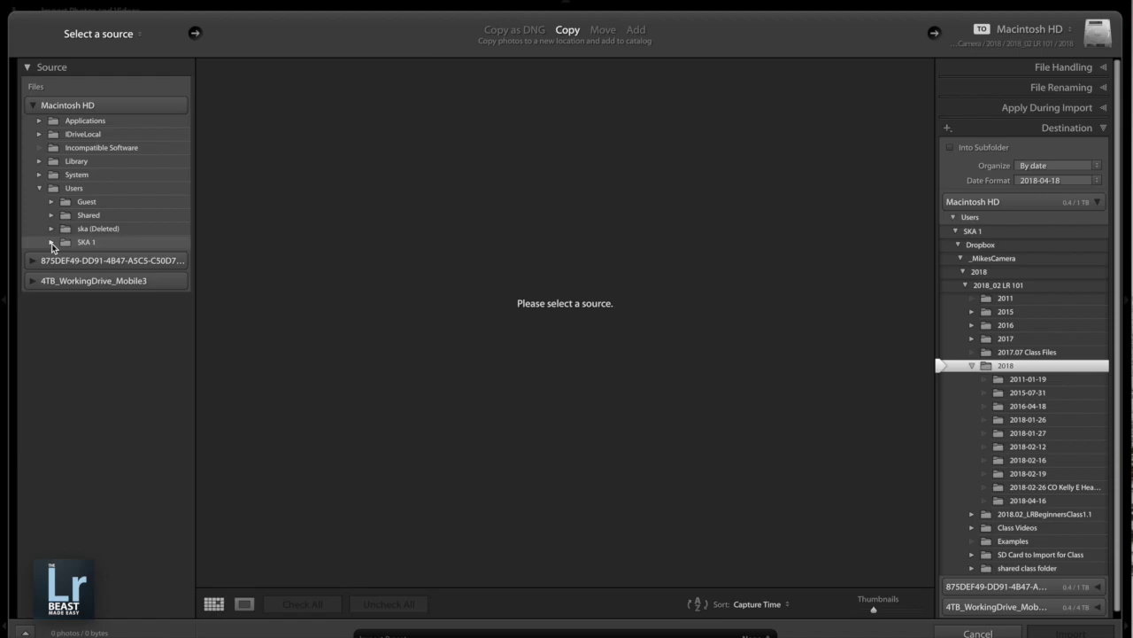
click(51, 243)
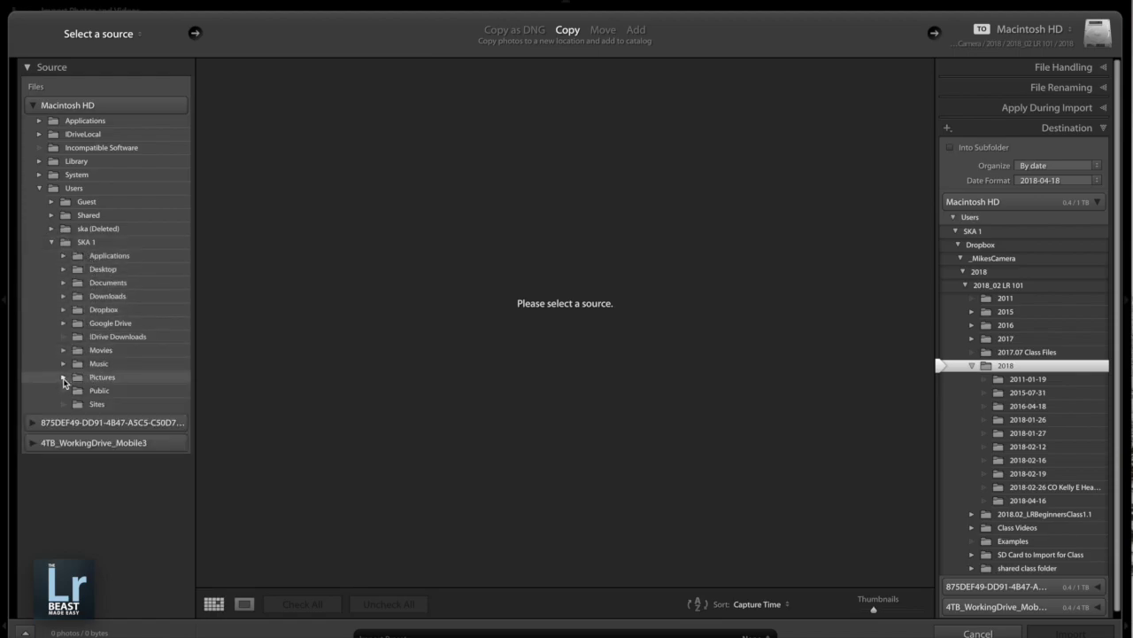
click(64, 378)
scroll(105, 387, down, 5)
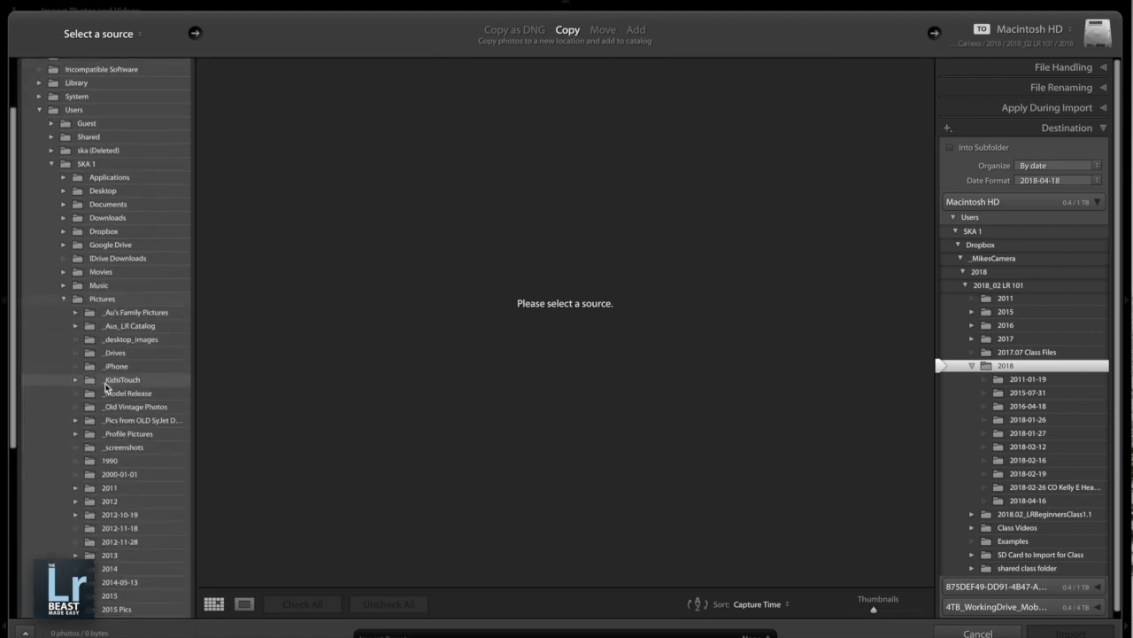
scroll(105, 386, down, 7)
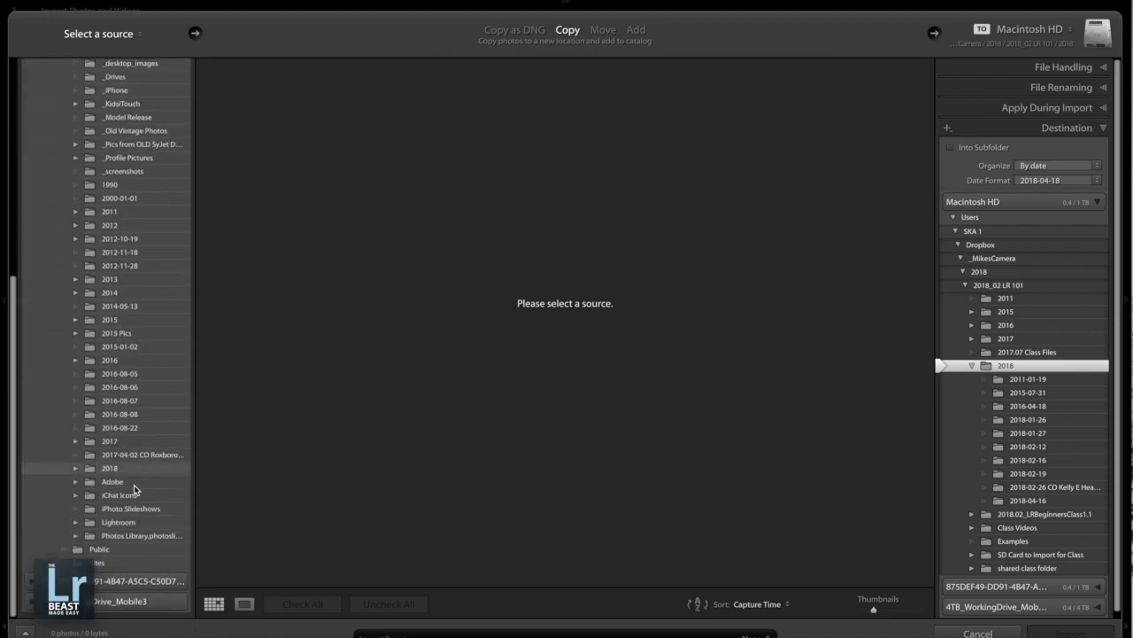
click(136, 537)
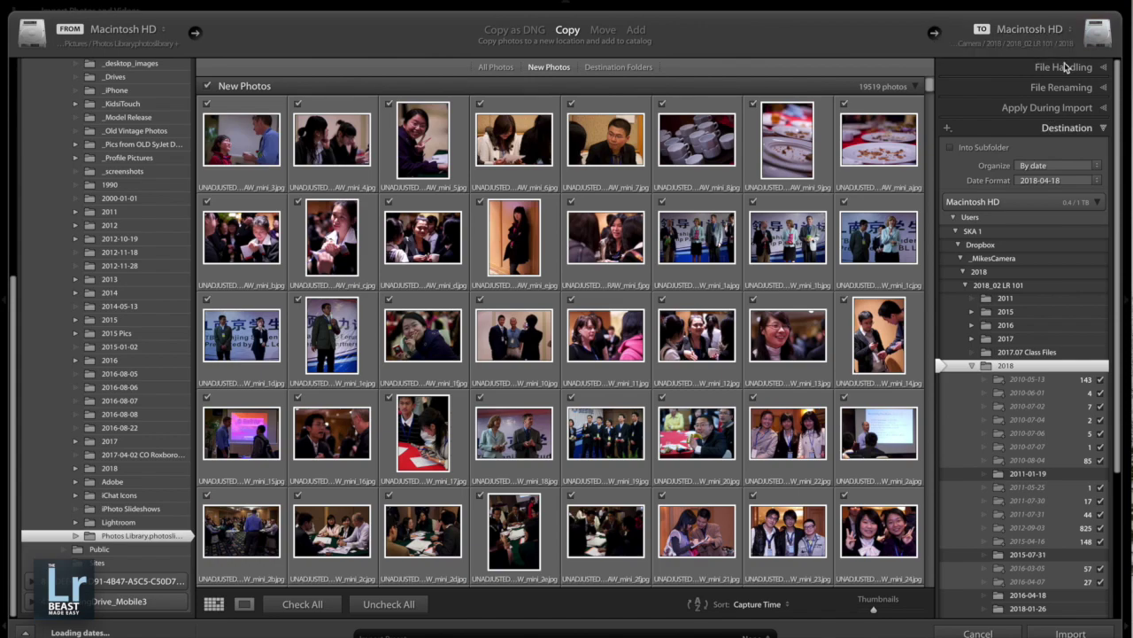
click(1057, 33)
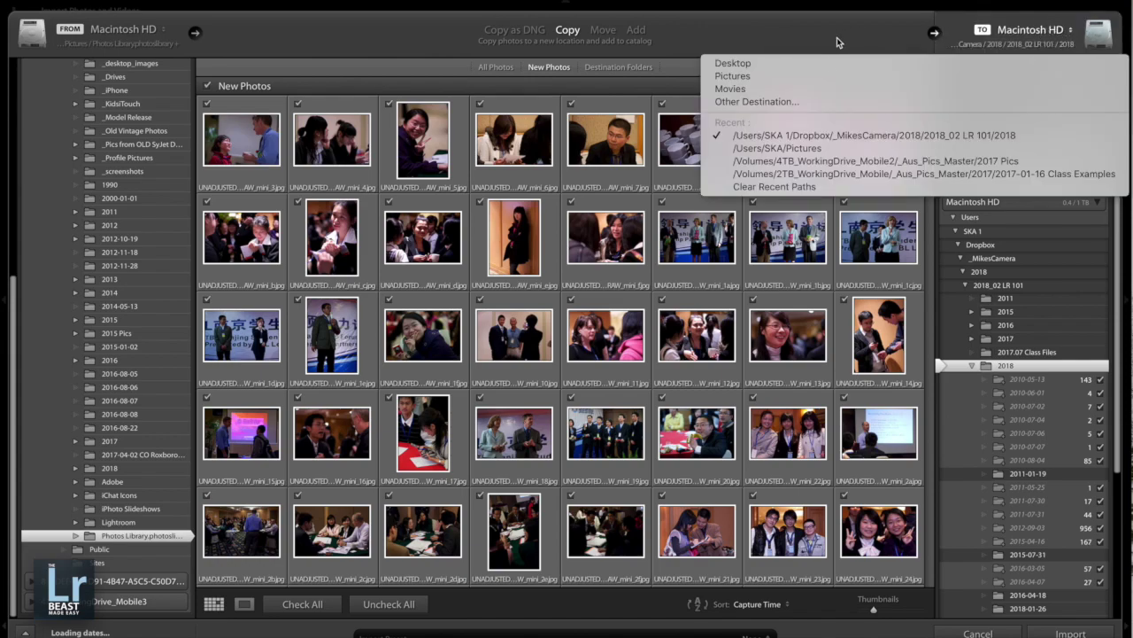
Choose _Aus_Pics_Master on the 4TB_WorkingDrive_Mobile3 drive as the import destination.
click(770, 104)
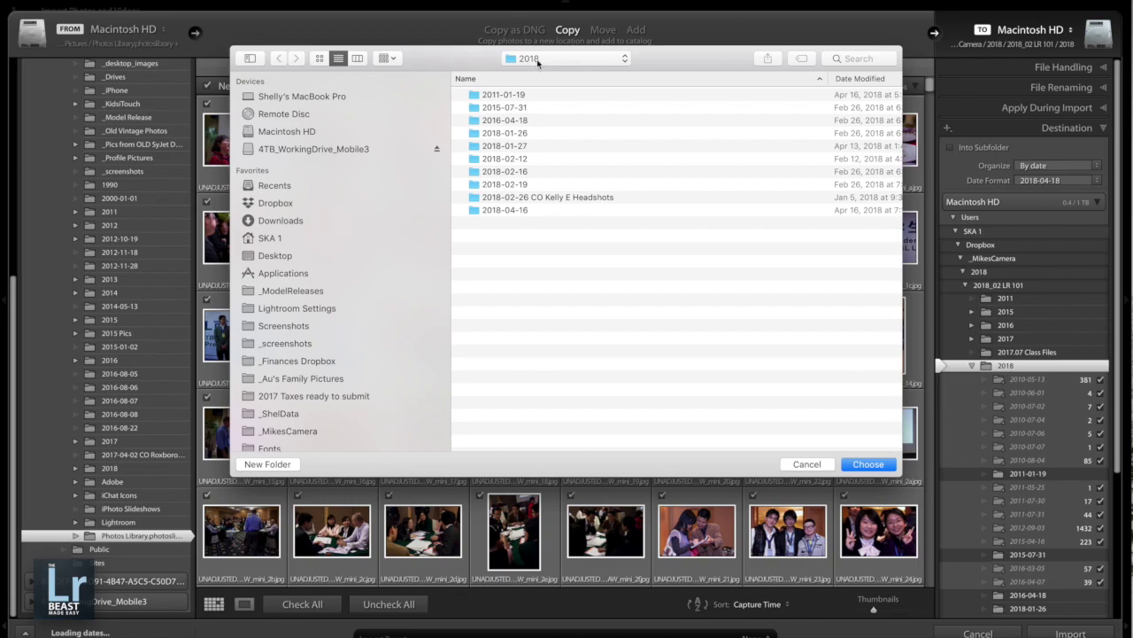
click(298, 150)
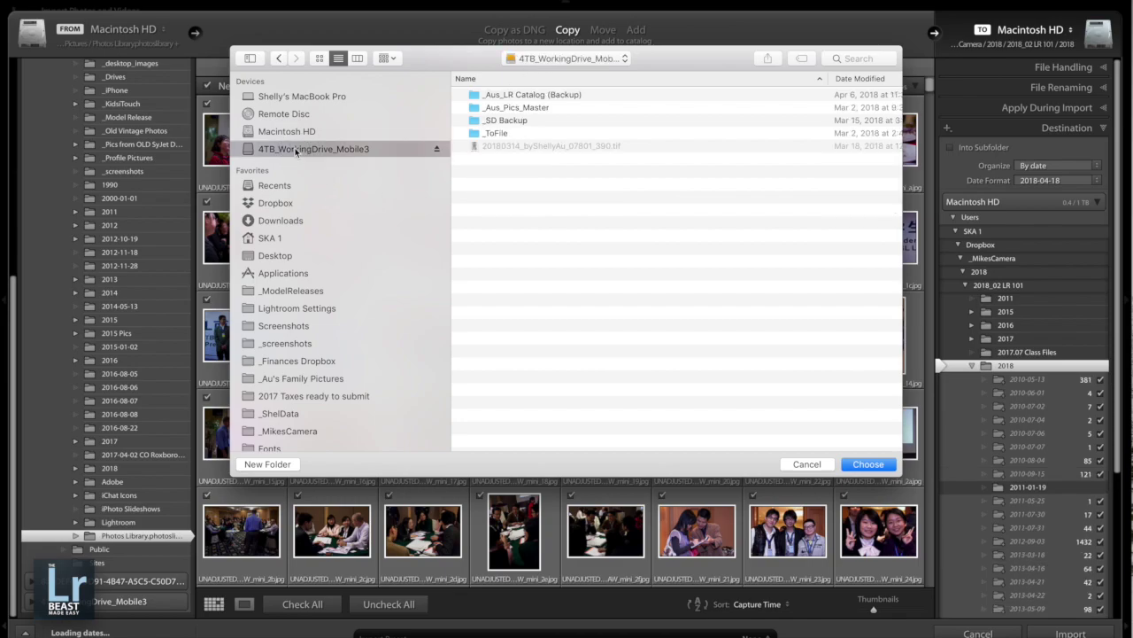
double_click(515, 108)
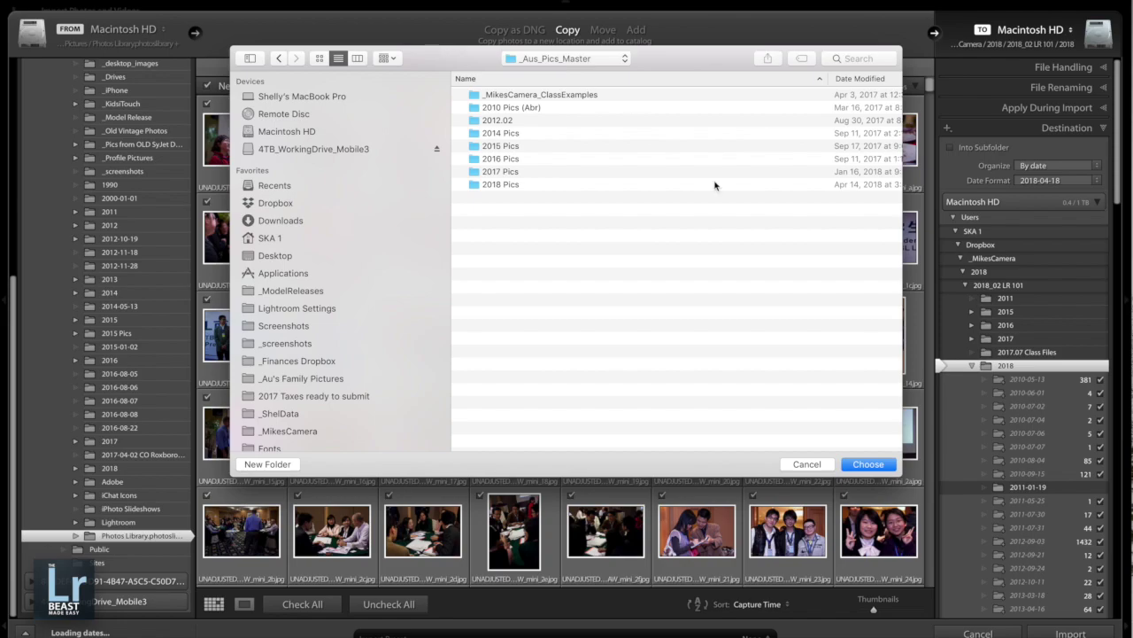
click(876, 466)
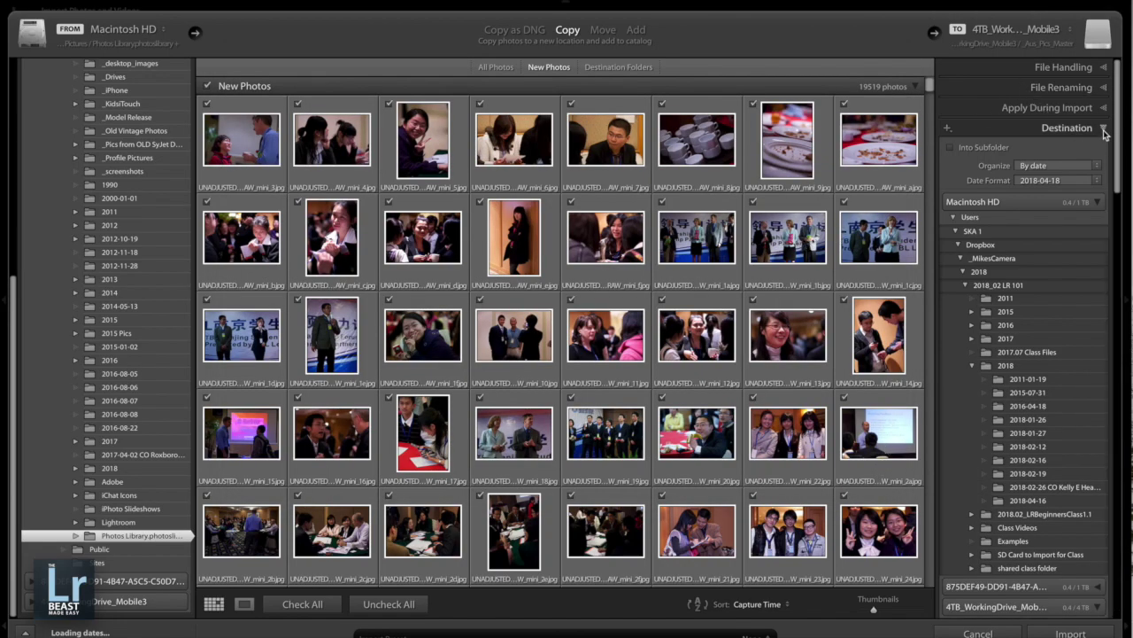
click(1103, 128)
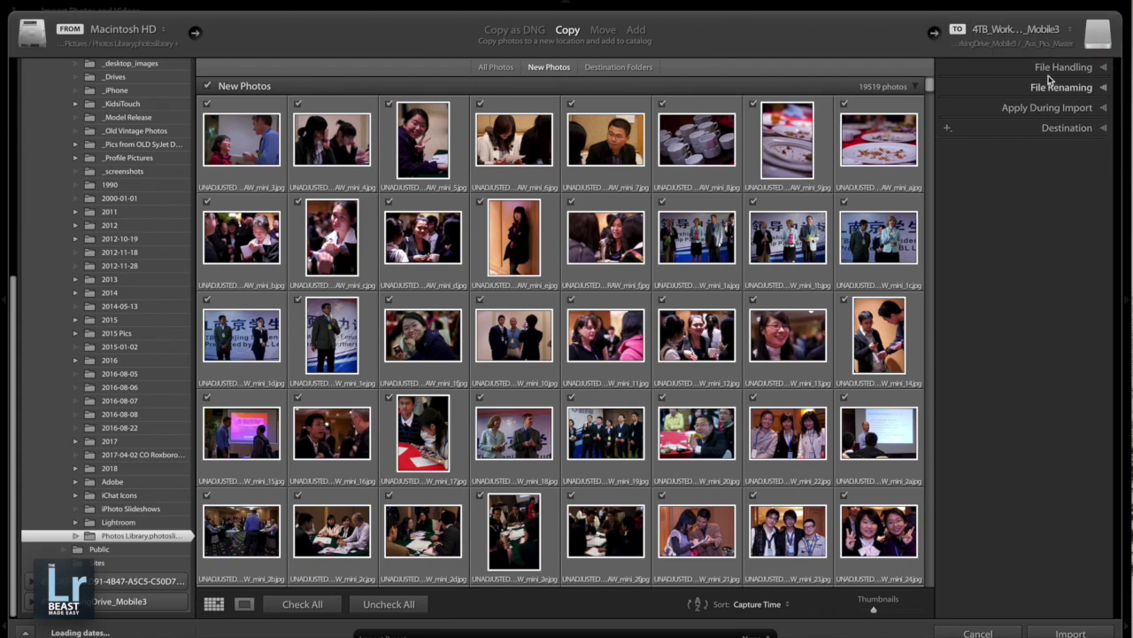
click(1104, 131)
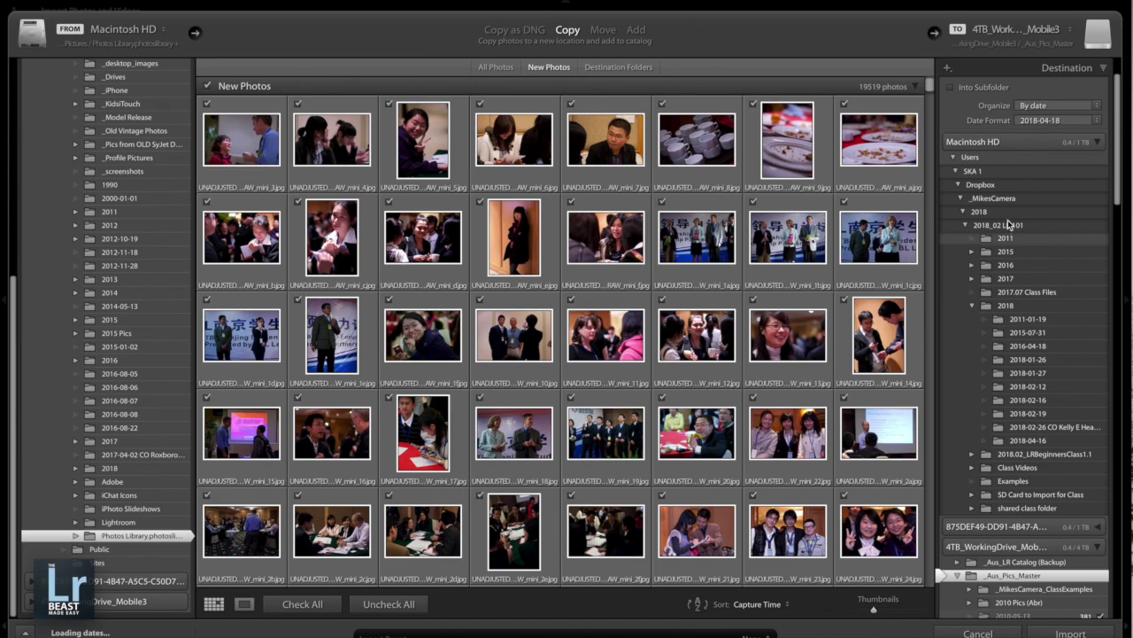
scroll(1057, 478, down, 8)
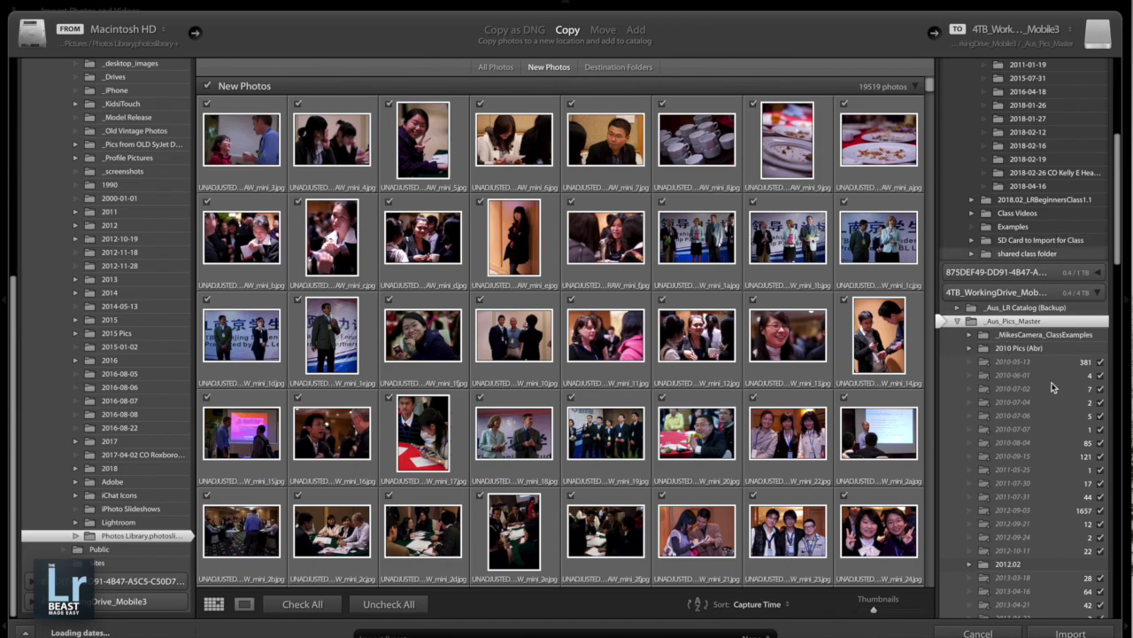
scroll(1015, 502, up, 2)
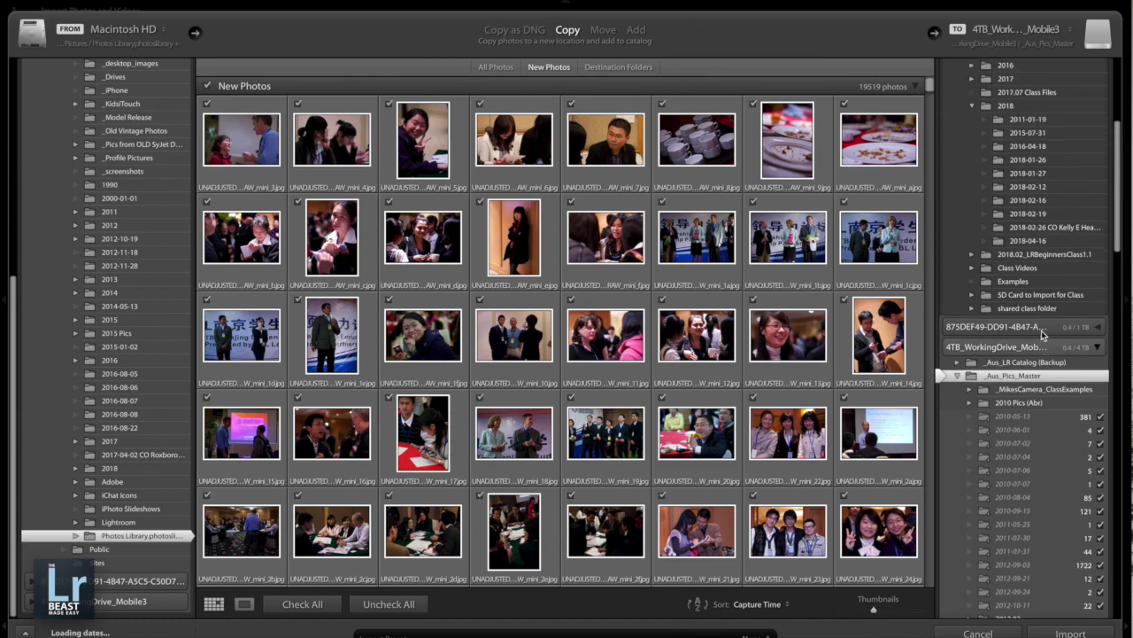
scroll(1050, 256, up, 3)
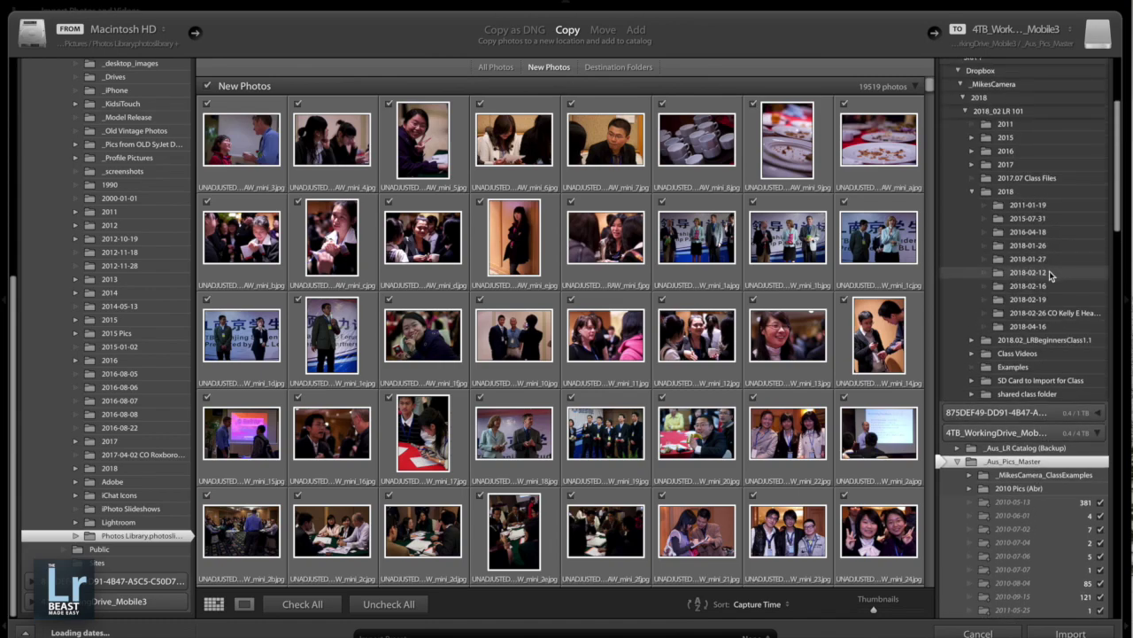
scroll(1051, 276, up, 6)
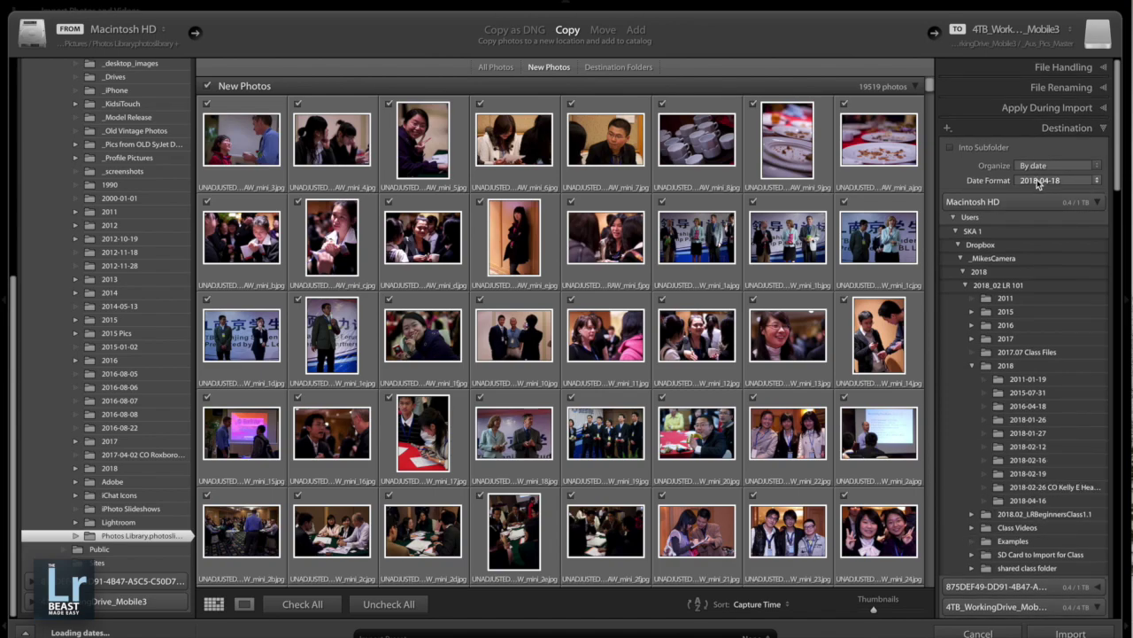
Set the Date Format to 2018/2018-04-18, review the per-year folders, and start the import.
click(1036, 181)
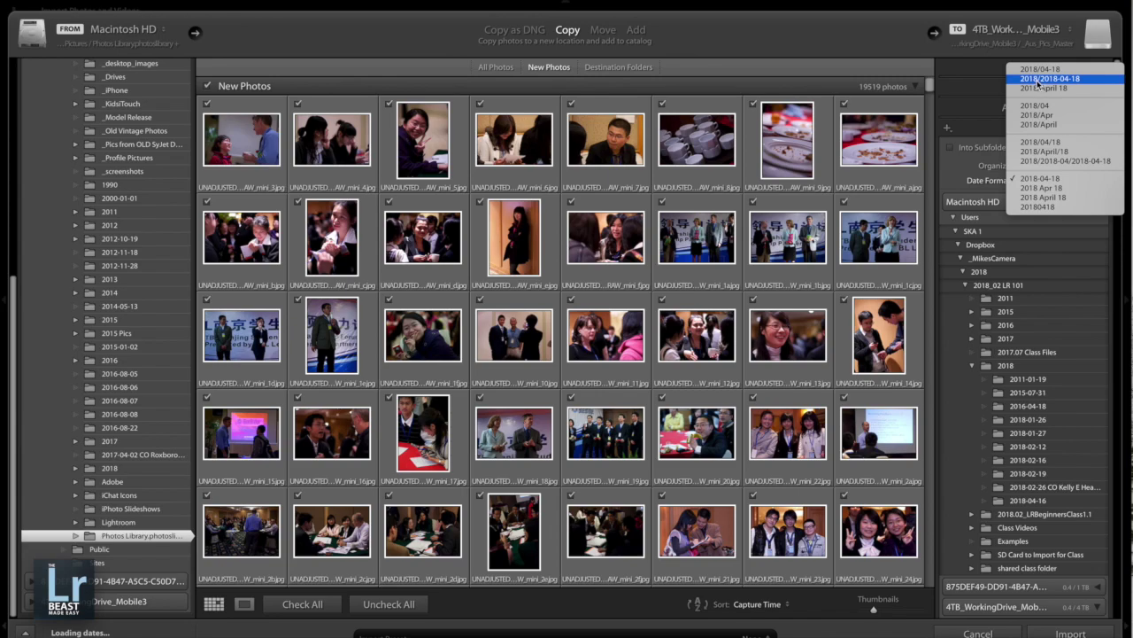
click(1070, 81)
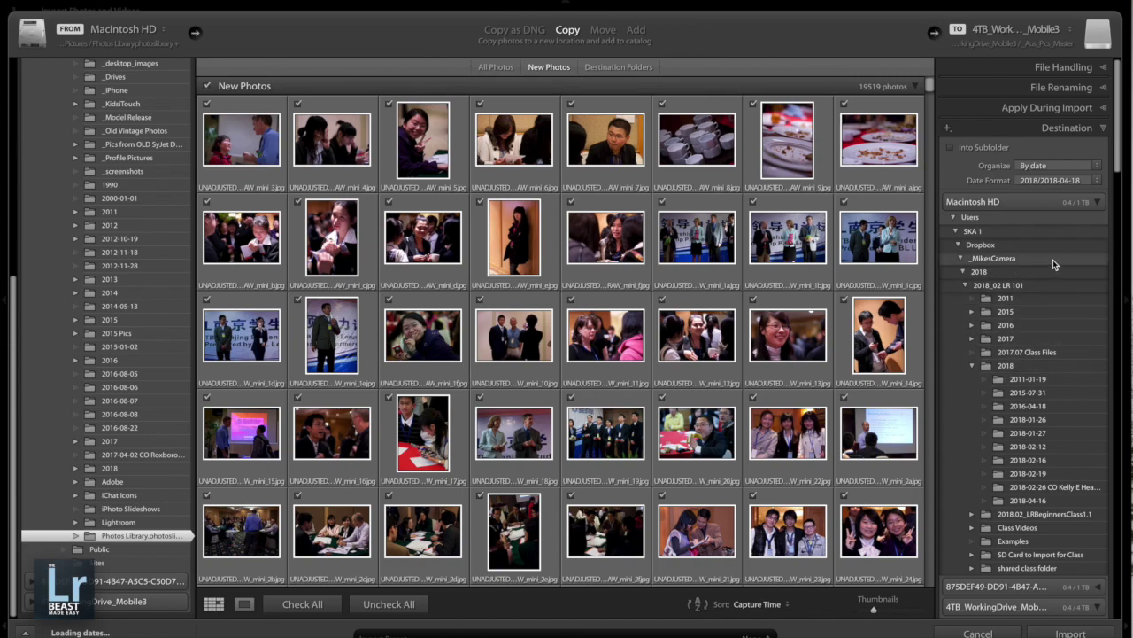
scroll(1036, 410, down, 10)
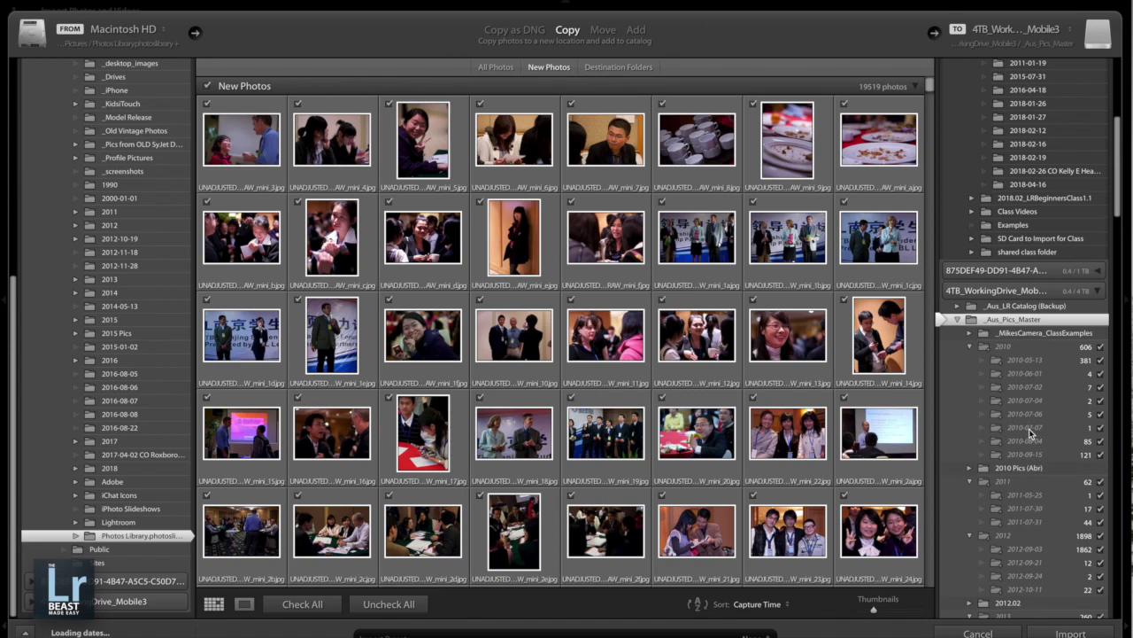
scroll(1036, 414, down, 3)
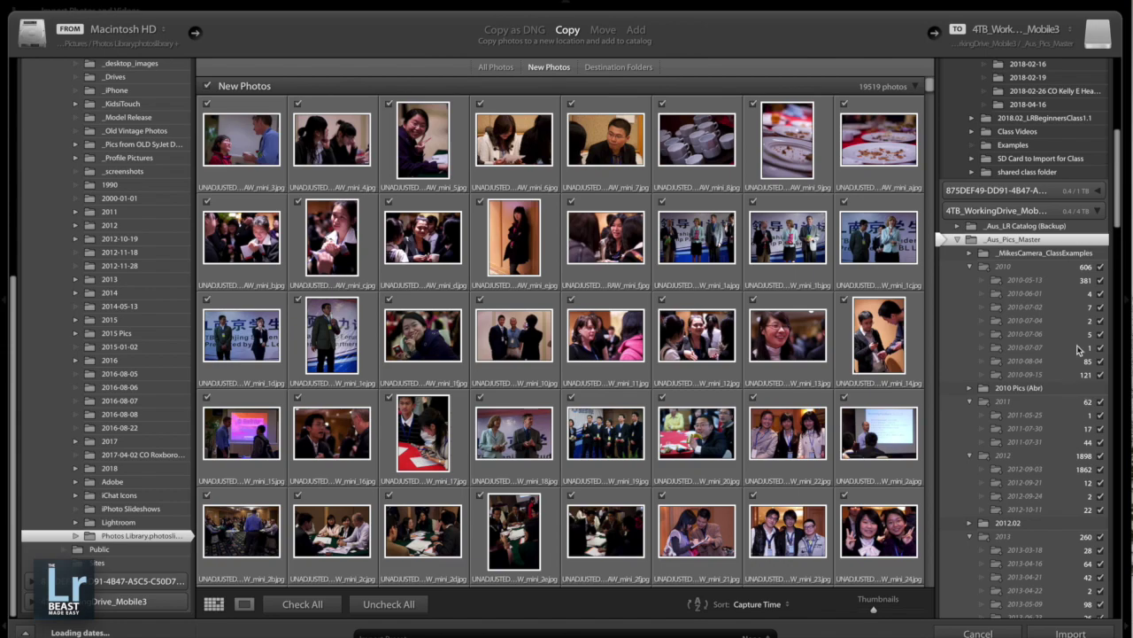
scroll(1089, 345, up, 3)
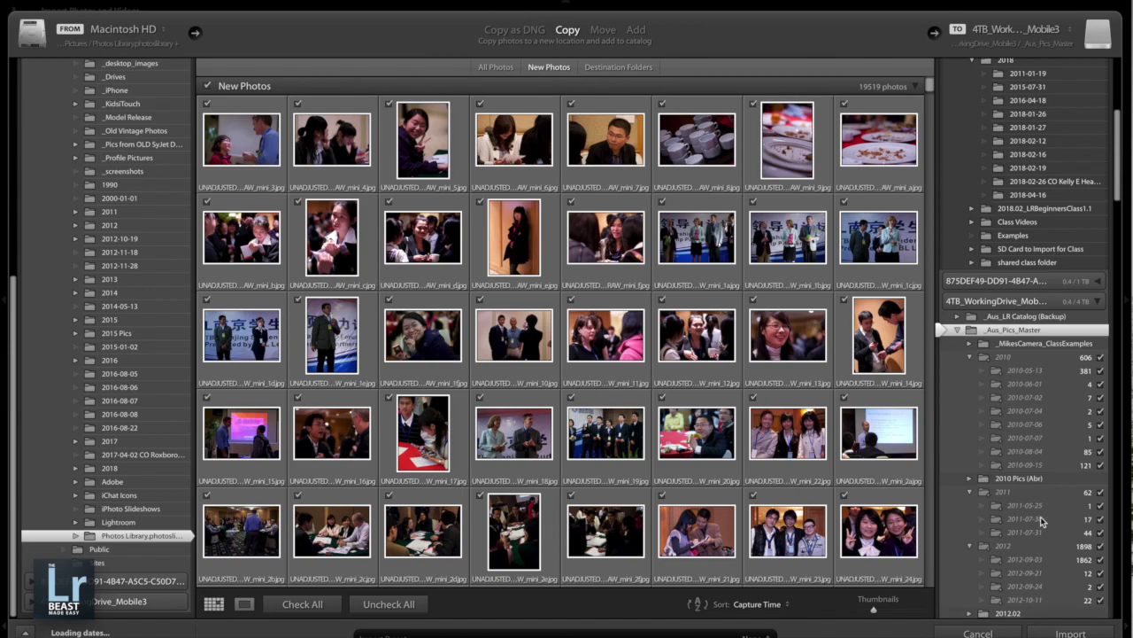
scroll(1041, 516, down, 2)
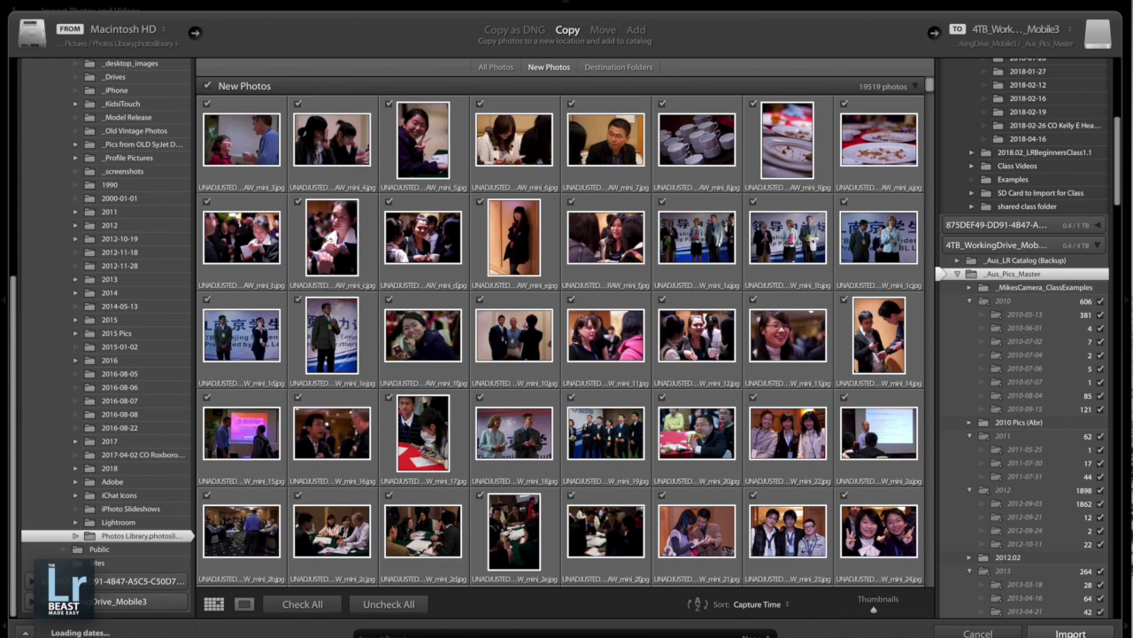
click(1071, 632)
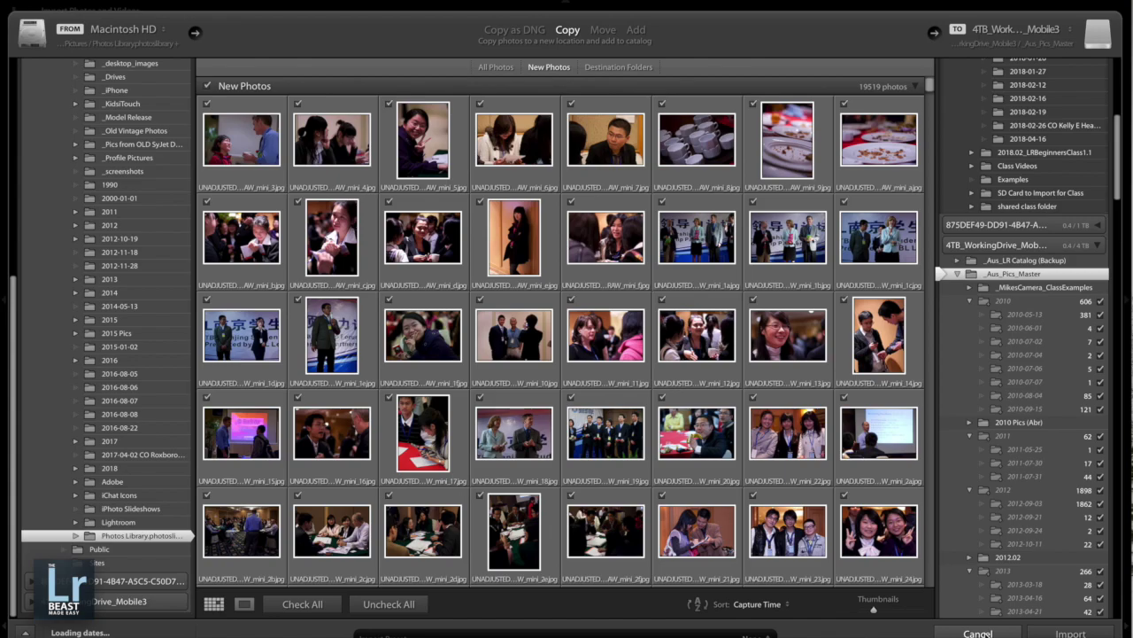
Confirm the import so the Import window closes, then bring up a Finder window.
click(978, 633)
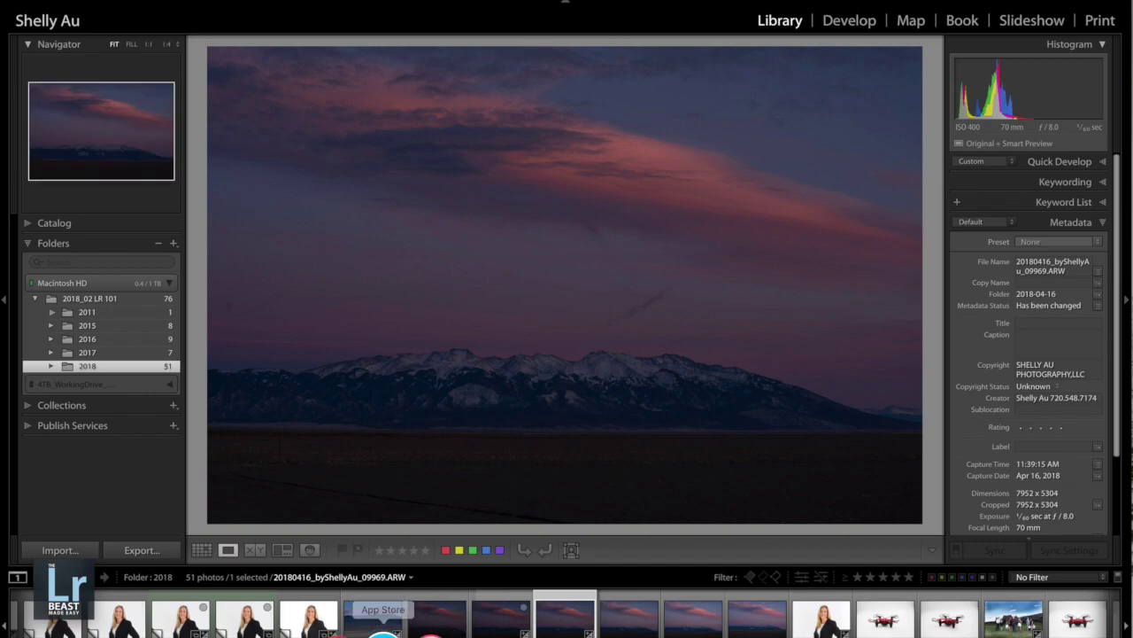
mouse_move(363, 631)
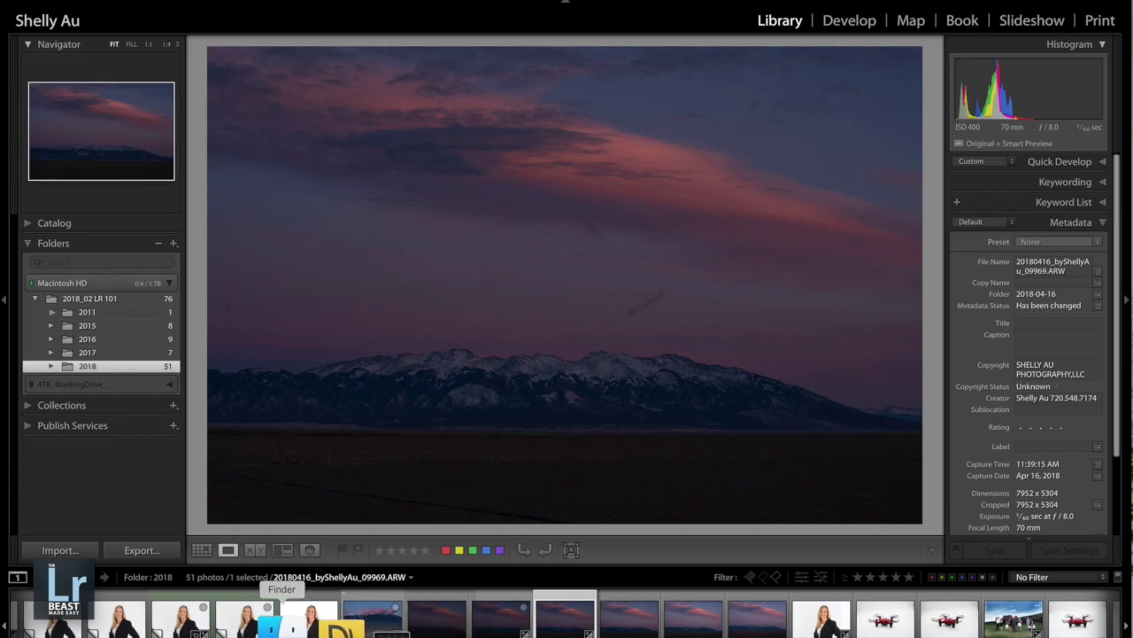
click(279, 627)
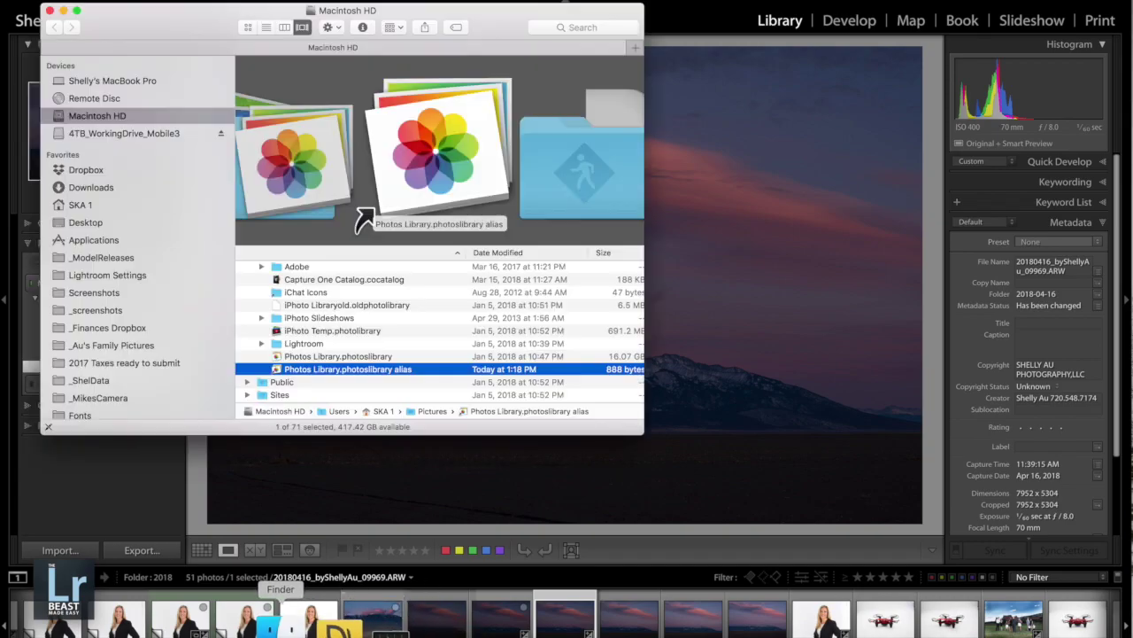
Move the Photos Library.photoslibrary alias to the Trash and select the original library.
right_click(342, 374)
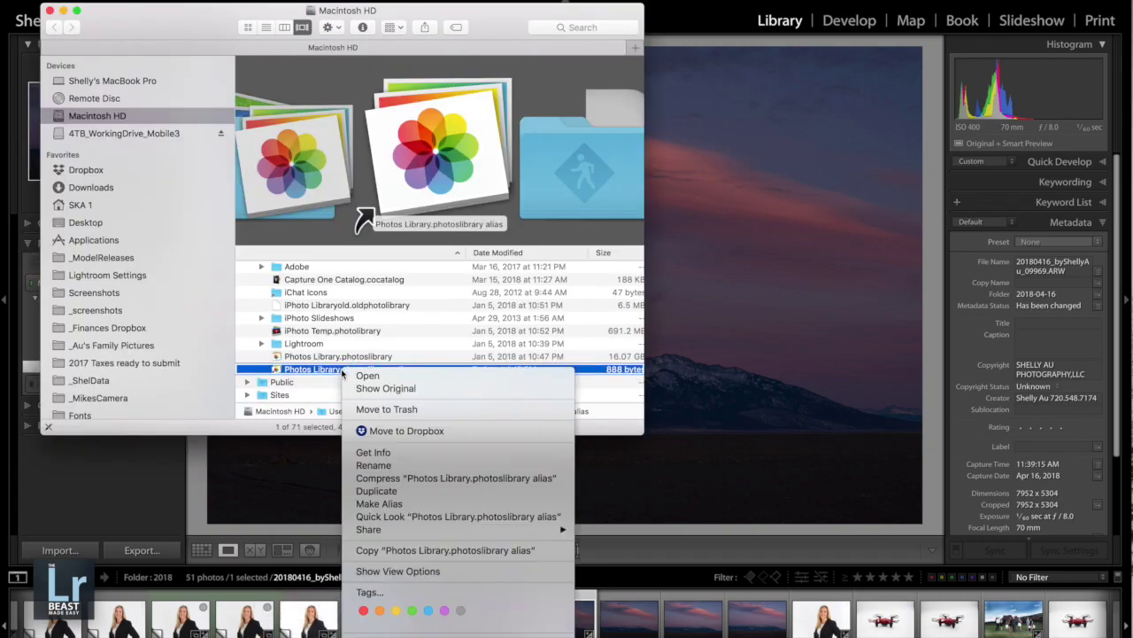
click(372, 410)
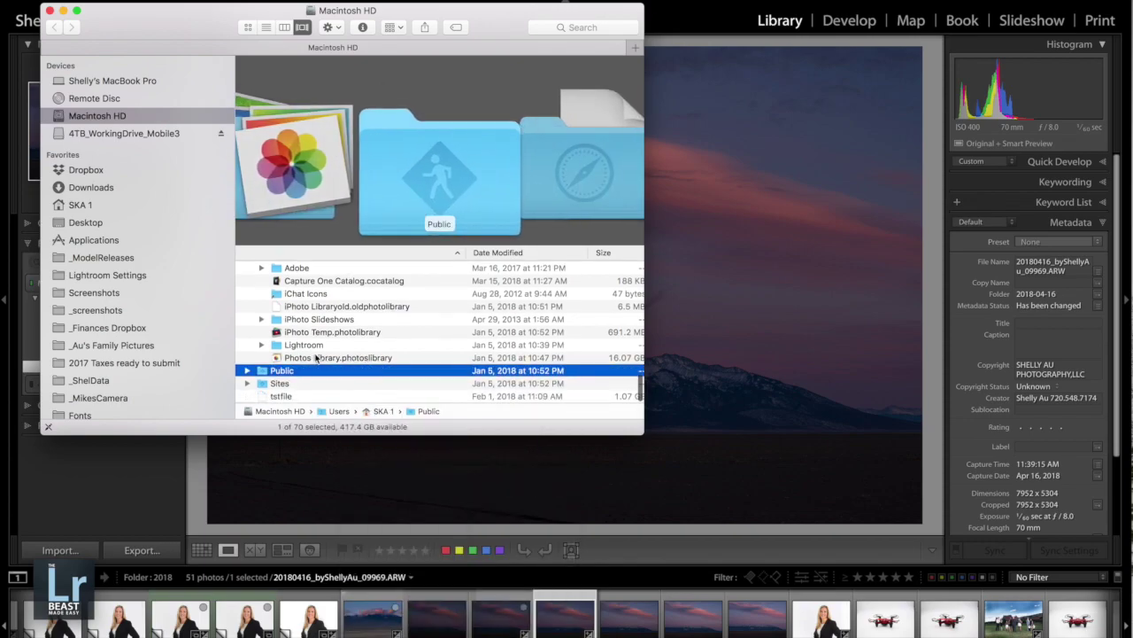
click(320, 359)
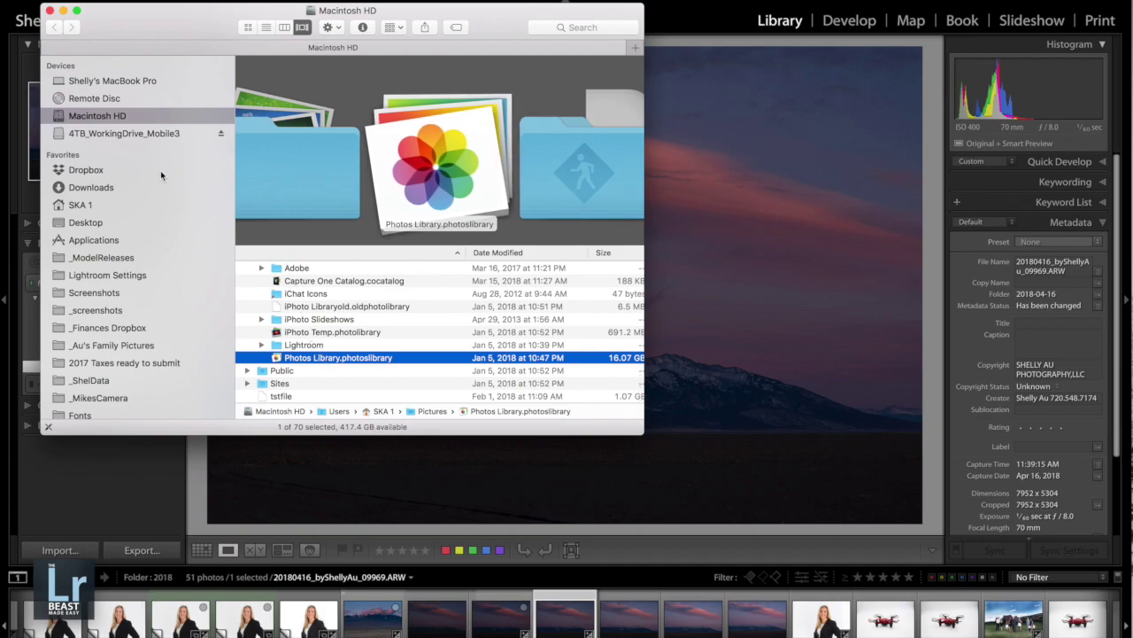
Close the Finder window to return to Lightroom's Library.
click(50, 12)
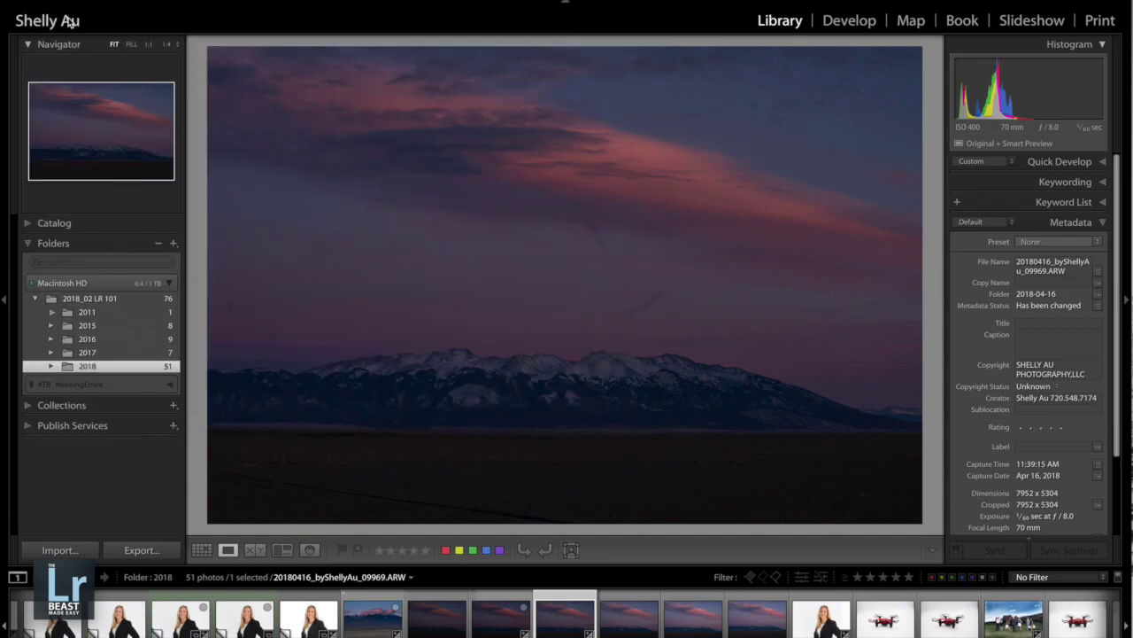